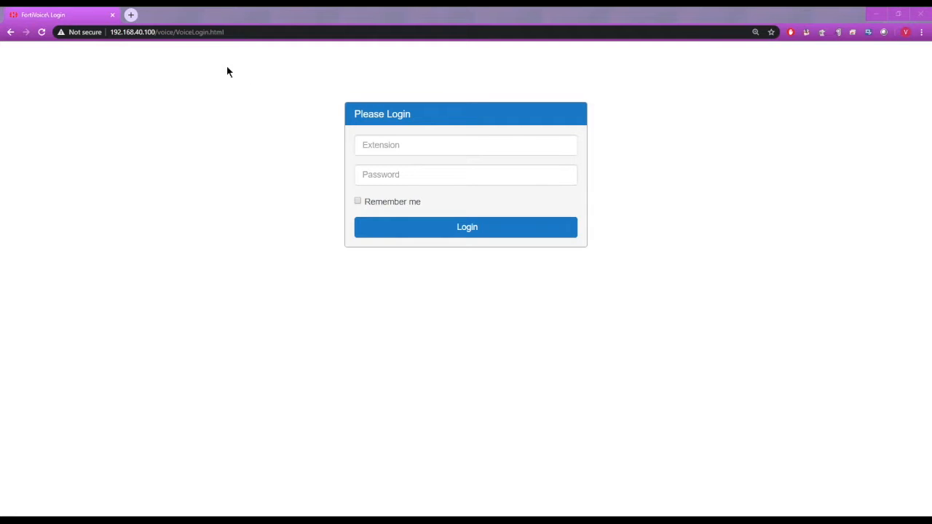
- Log in to the user portal with the extension number and account password, and show the portal full screen
drag(237, 35, 108, 40)
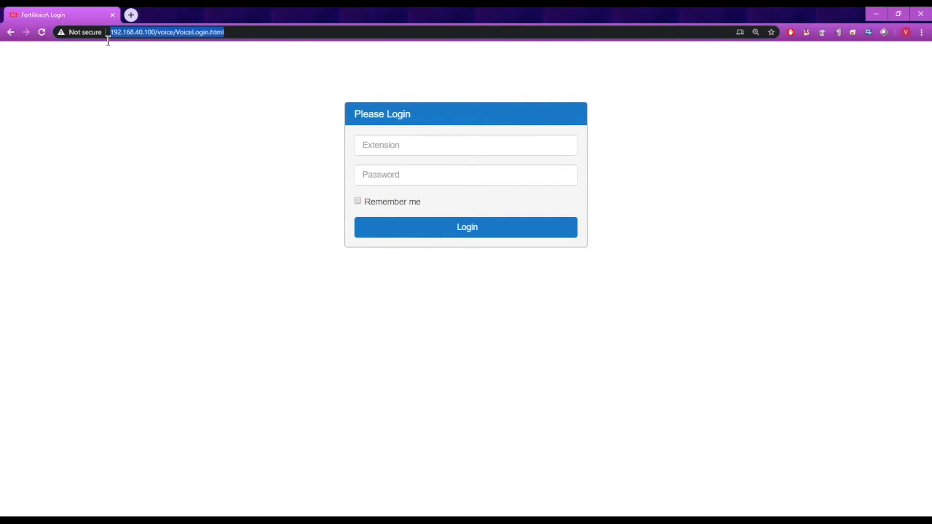
click(228, 131)
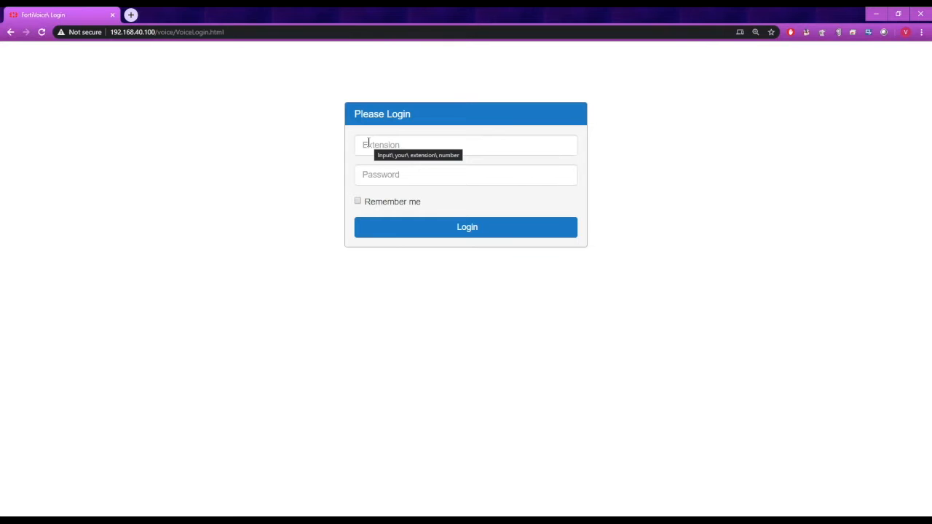
click(368, 142)
text(3012)
key(Tab)
text(********)
click(410, 227)
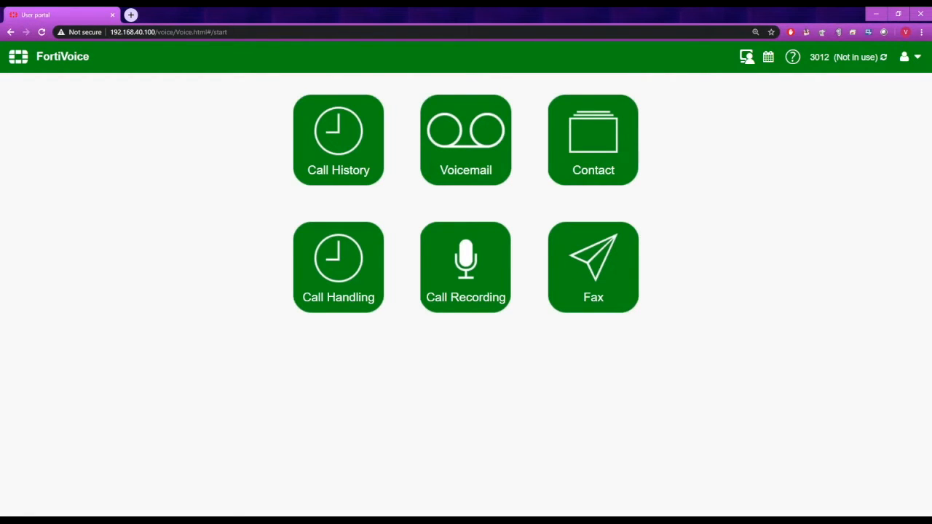
key(F11)
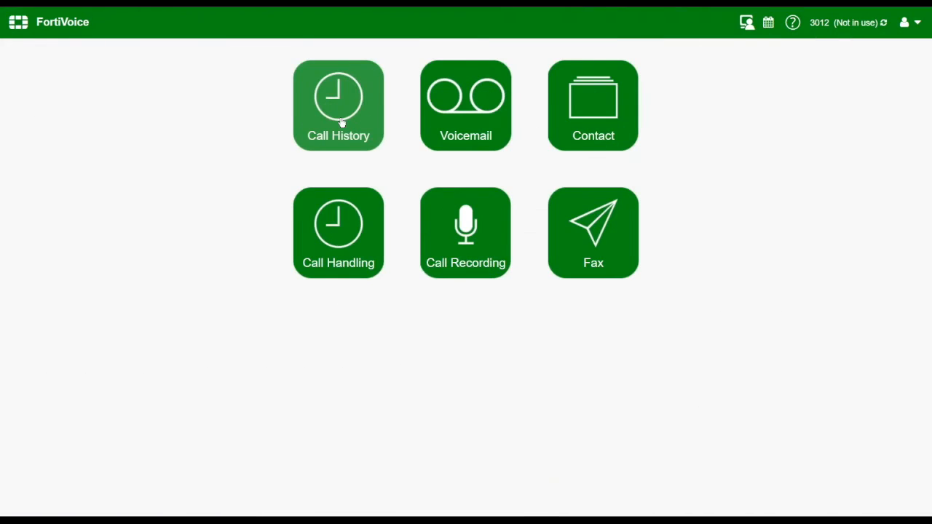
click(342, 123)
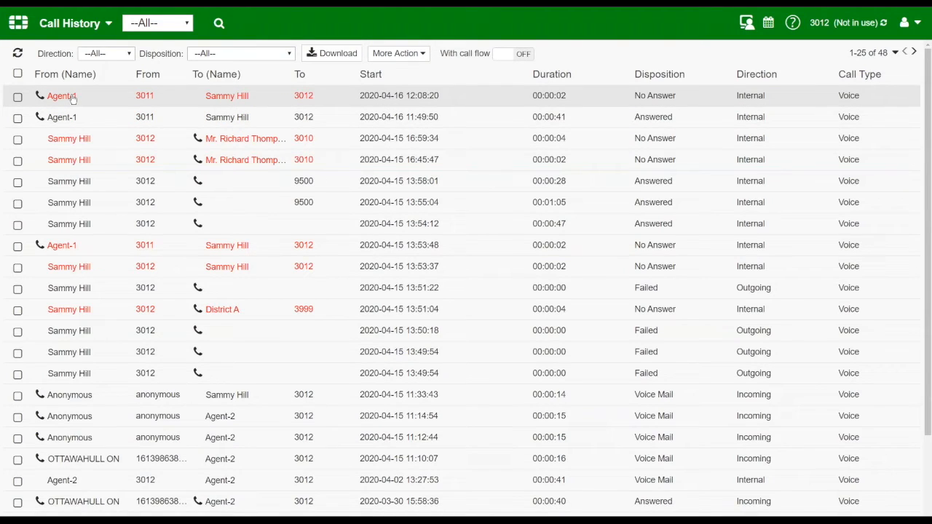
double_click(70, 396)
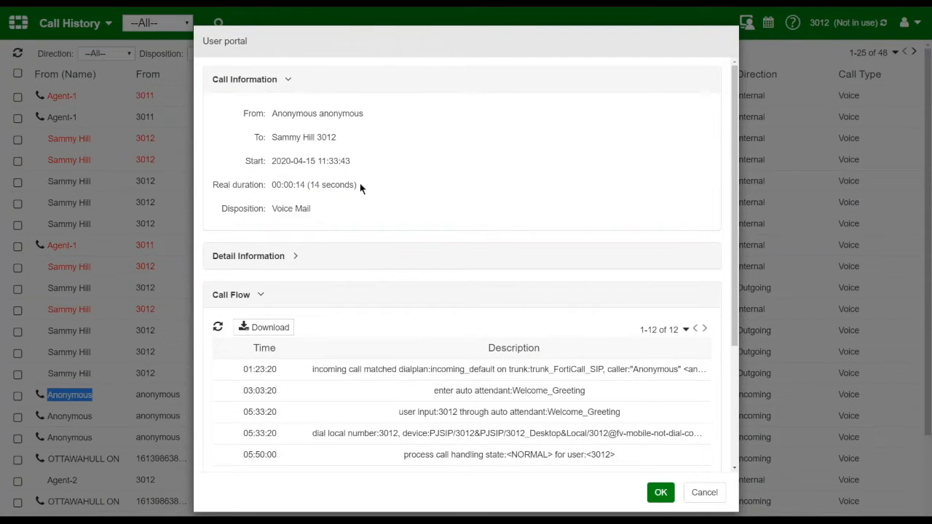
click(296, 258)
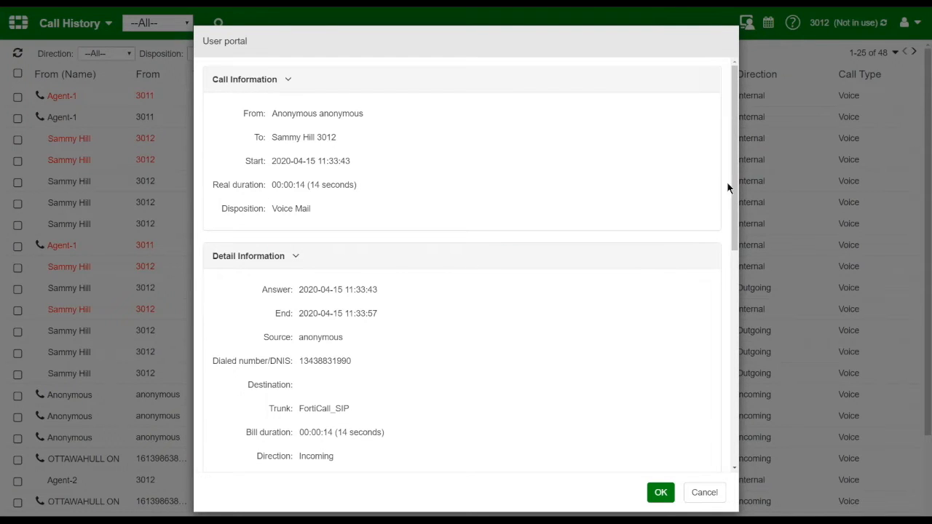
drag(733, 188, 746, 418)
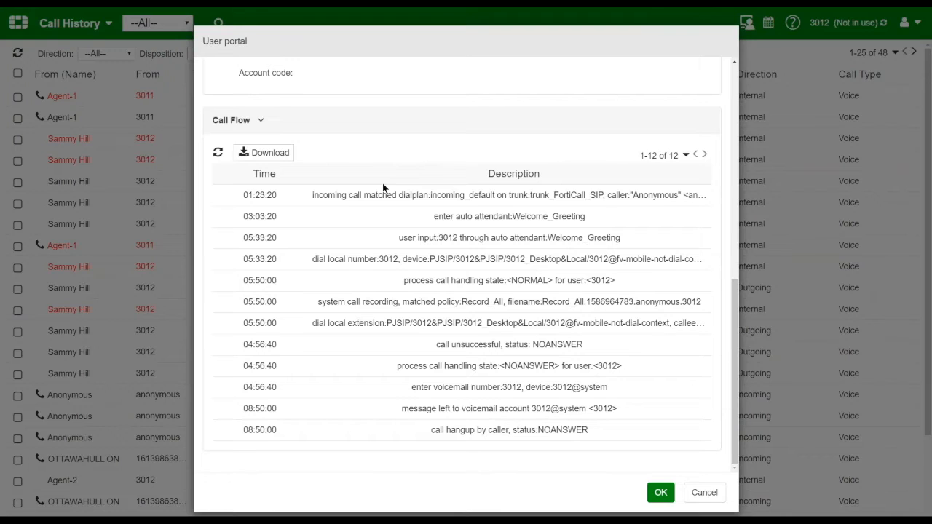
- Examine the call flow entries for auto attendant, user input, no-answer handling and voicemail, and close the call details
drag(433, 217, 586, 217)
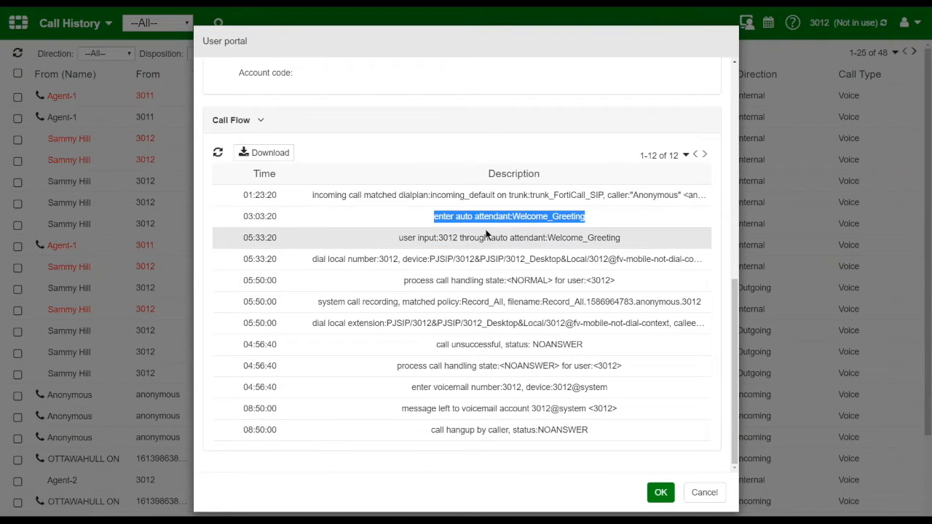
drag(400, 237, 459, 236)
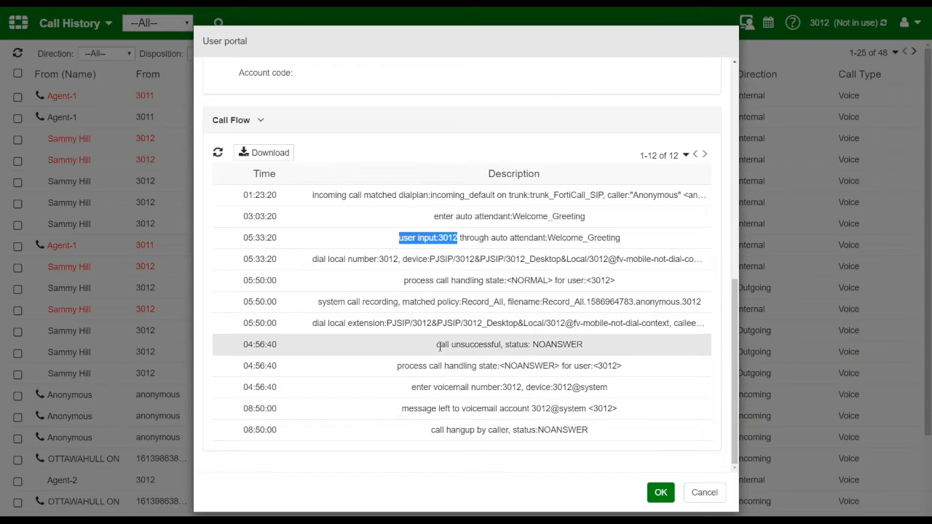
drag(437, 346, 579, 339)
drag(428, 365, 555, 366)
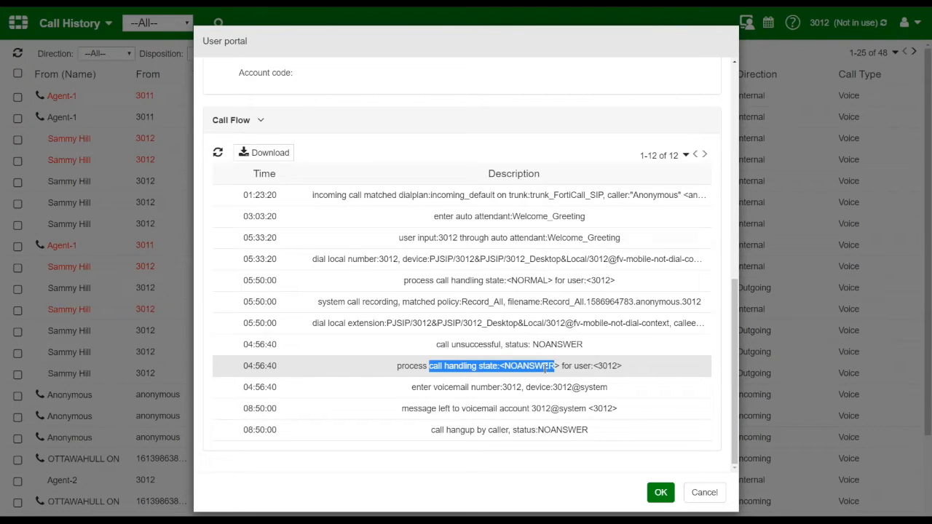
drag(411, 387, 521, 386)
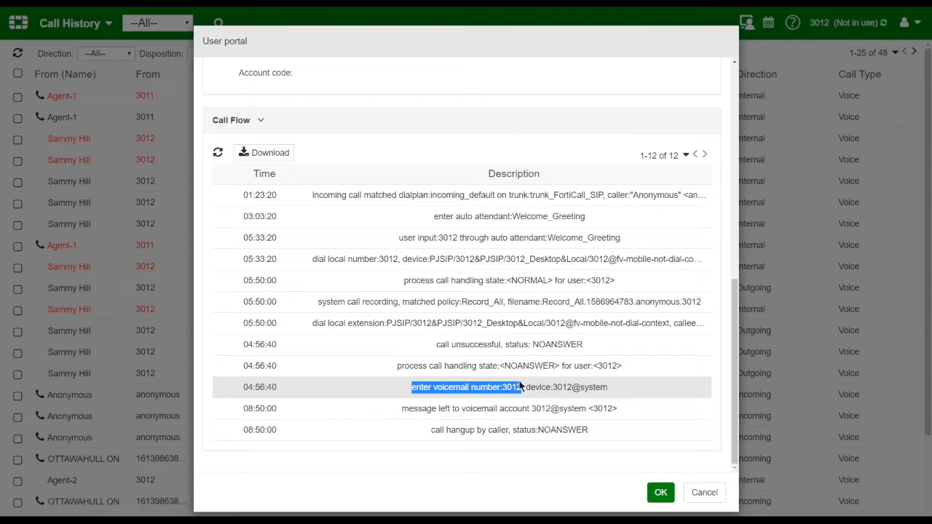
drag(402, 408, 552, 409)
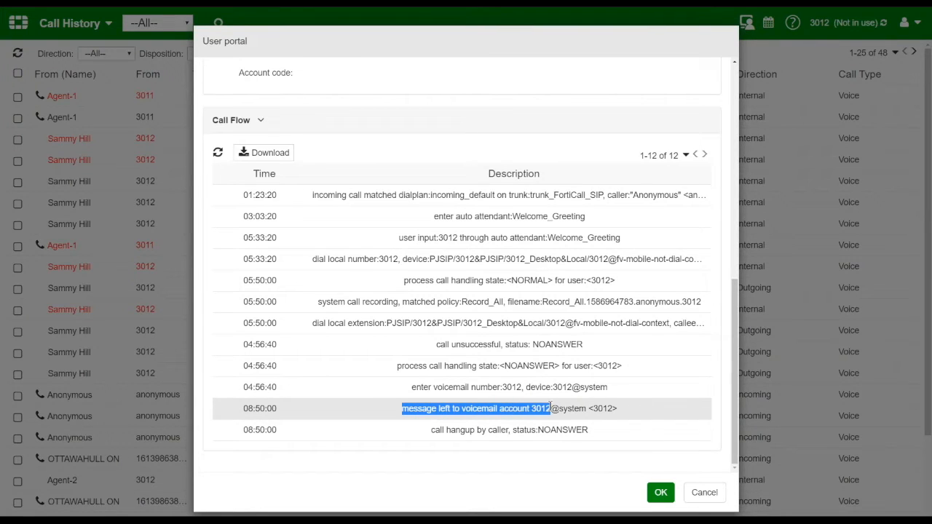
click(661, 493)
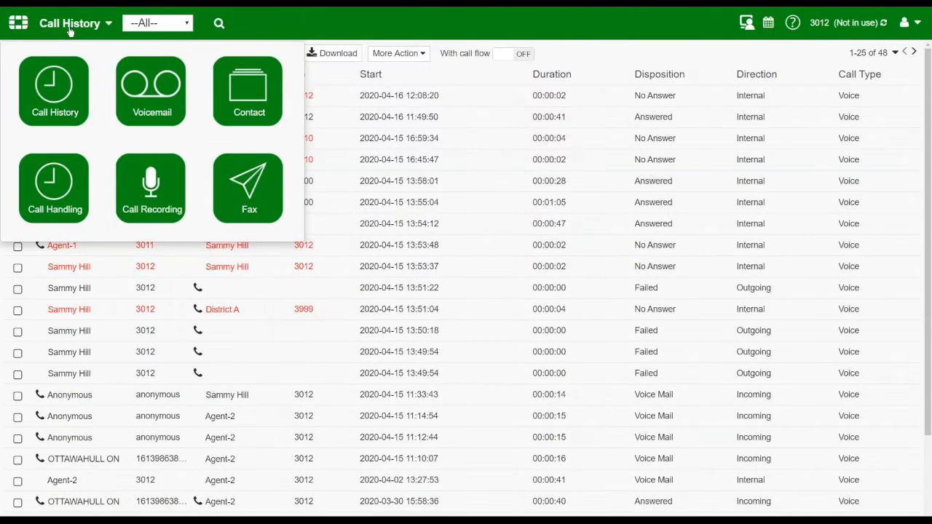
click(150, 88)
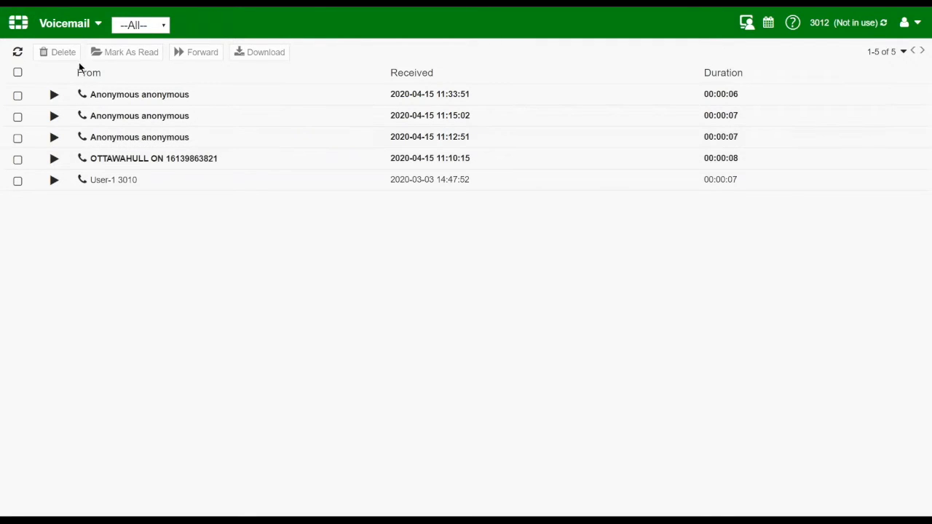
click(18, 96)
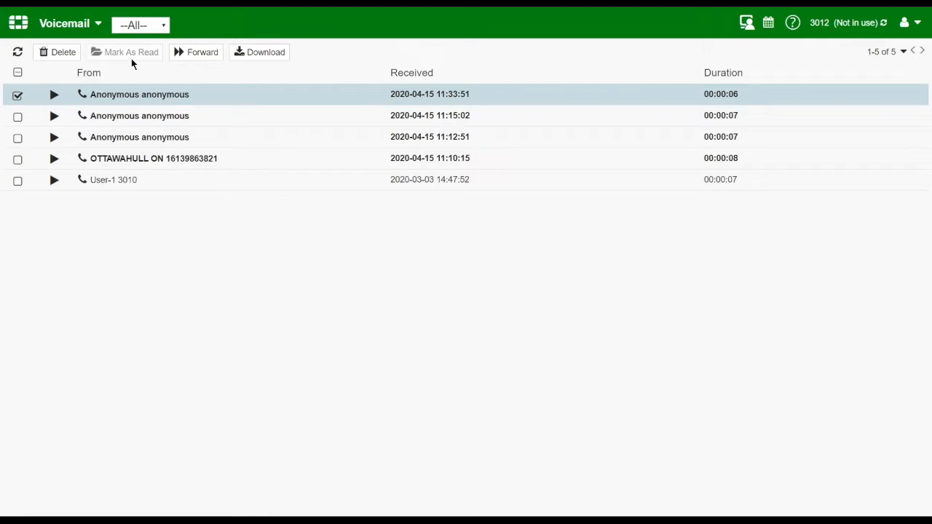
click(203, 61)
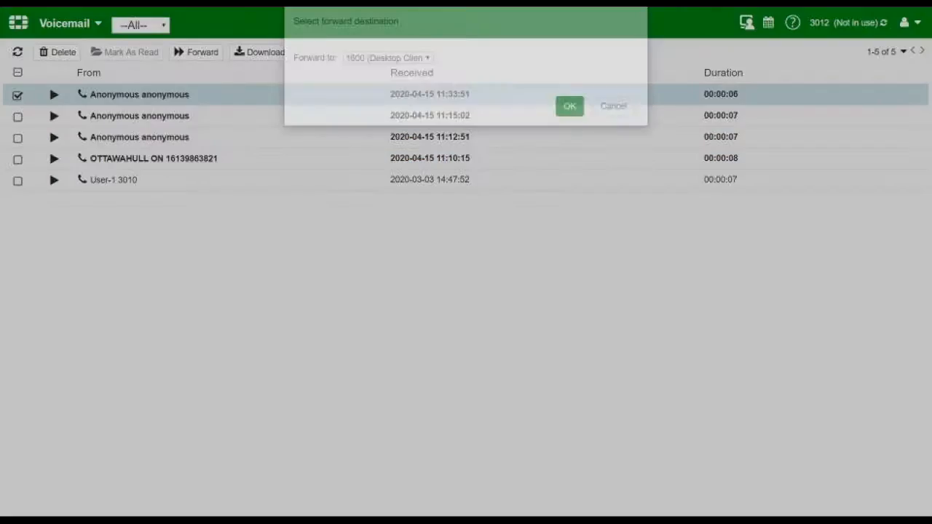
click(427, 81)
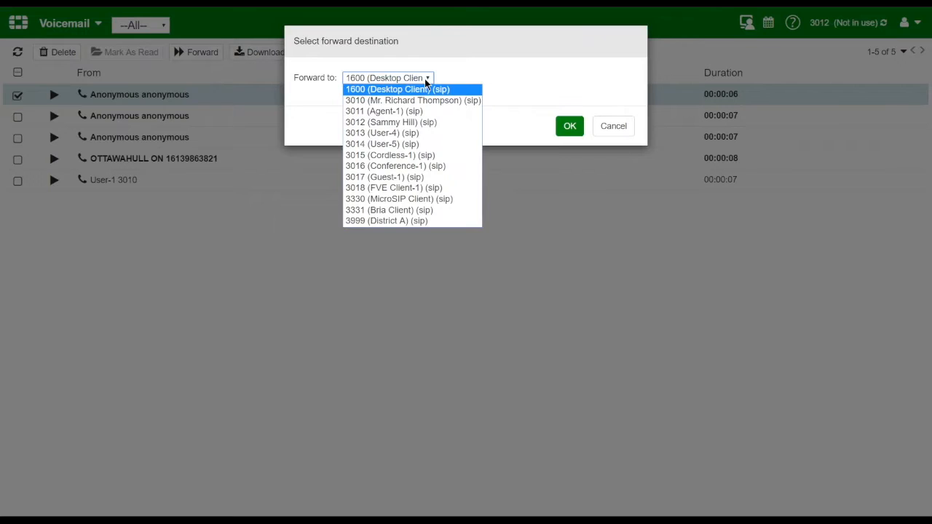
click(606, 126)
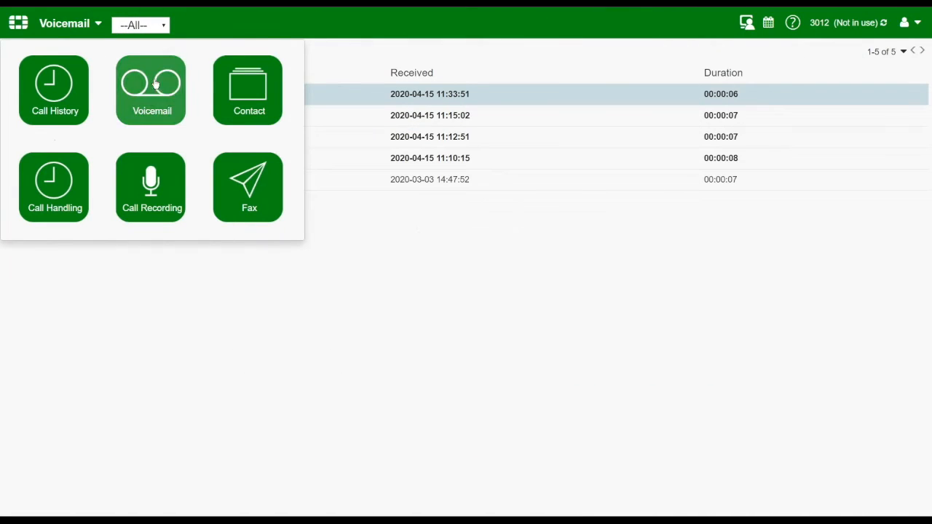
- Open the contact Directory, check its sorting options, and filter the entries by type Sip
click(229, 97)
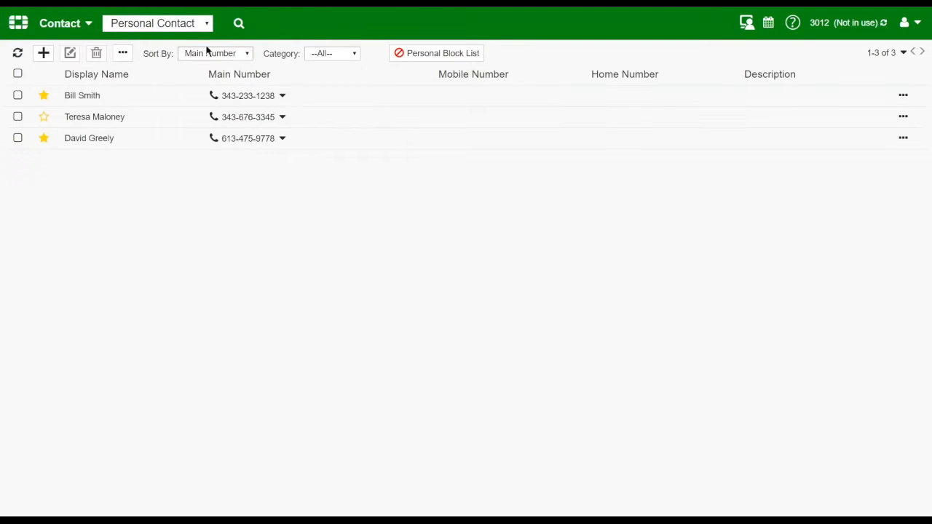
click(206, 25)
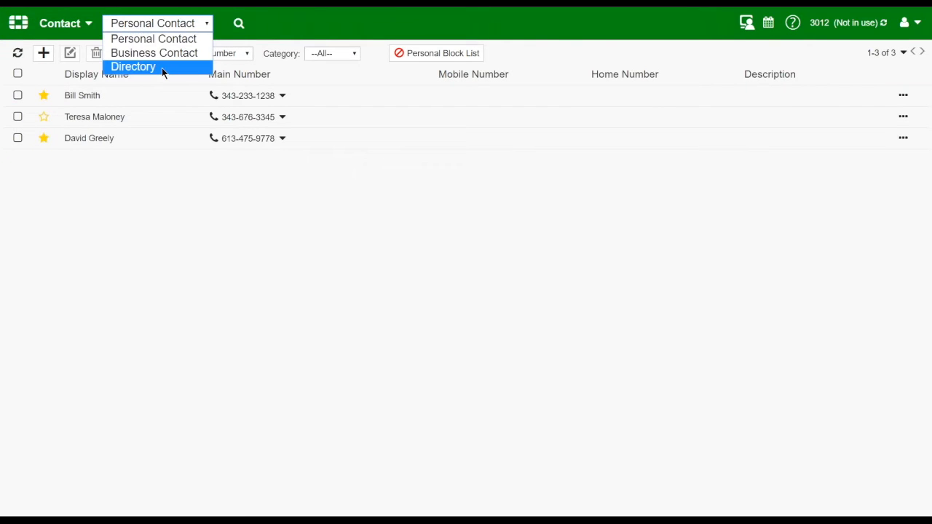
click(162, 68)
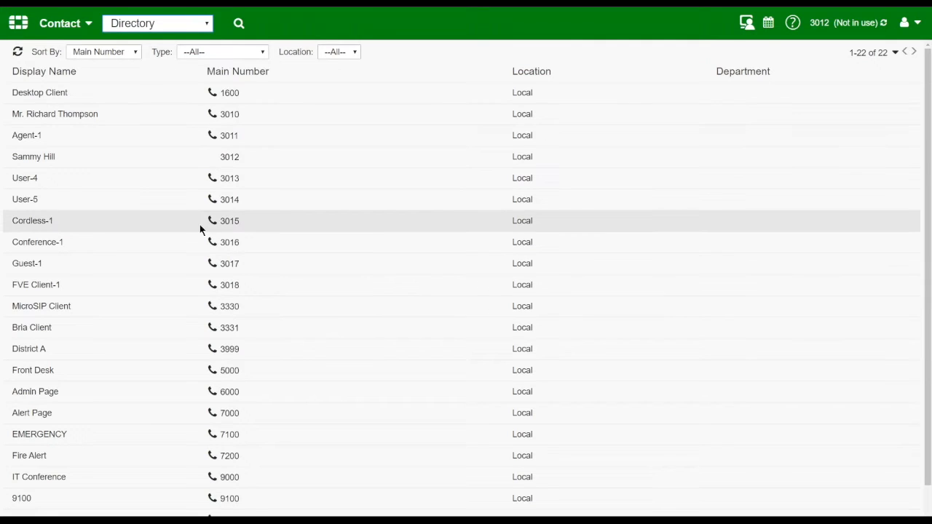
click(134, 51)
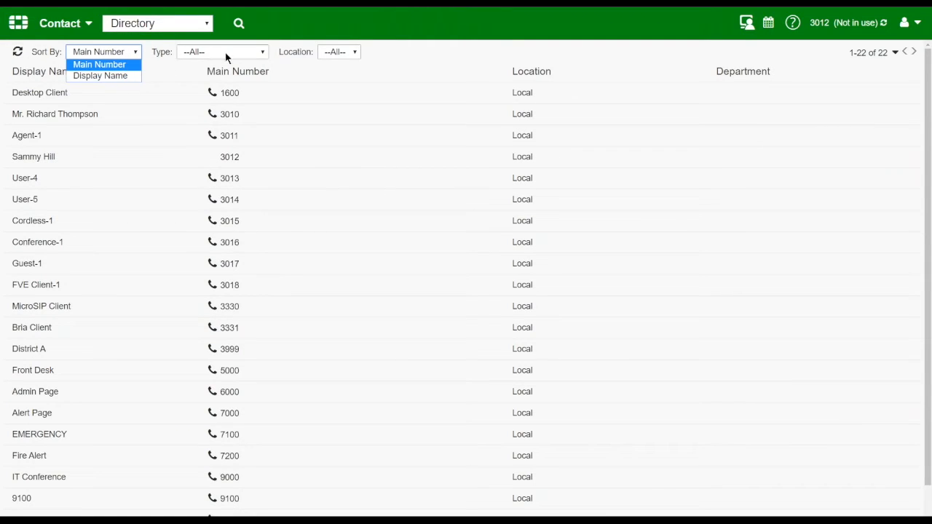
click(258, 52)
click(260, 54)
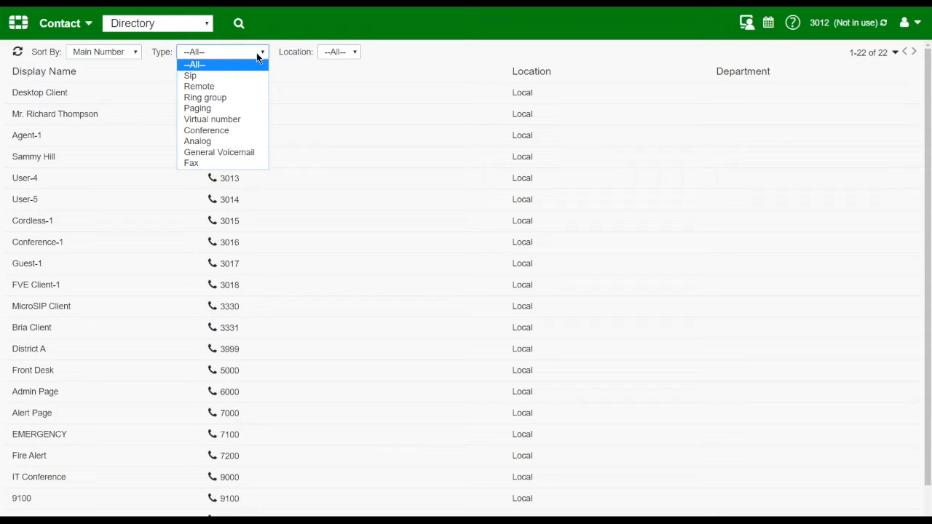
click(191, 76)
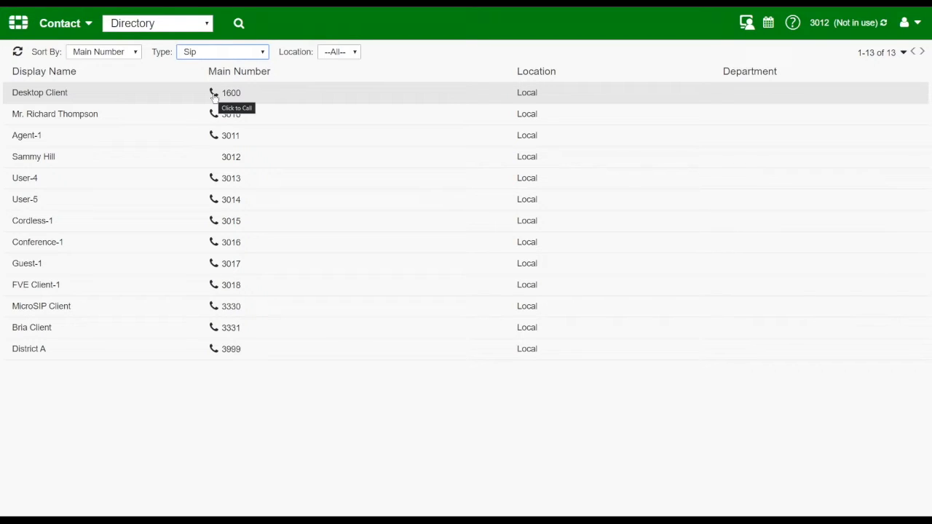
- Switch the contacts to the Business Contact list and view its sorting options
click(140, 25)
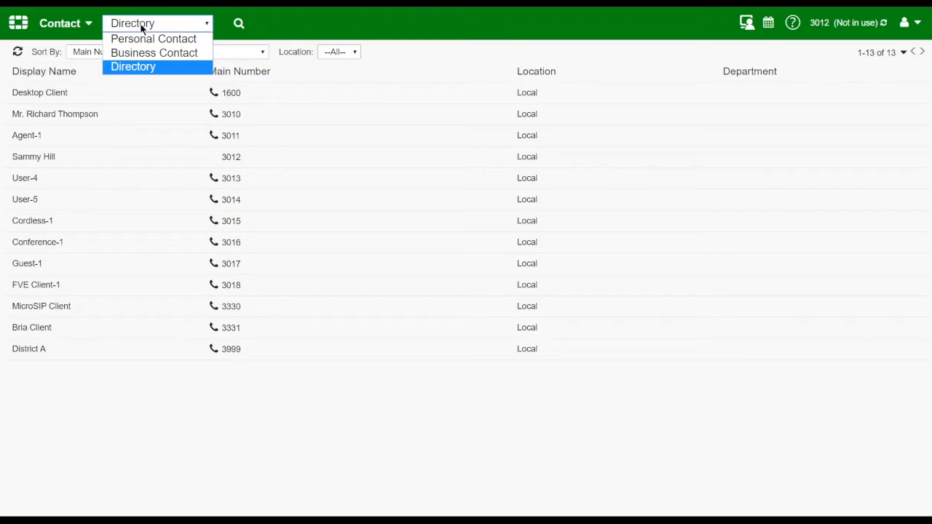
click(142, 52)
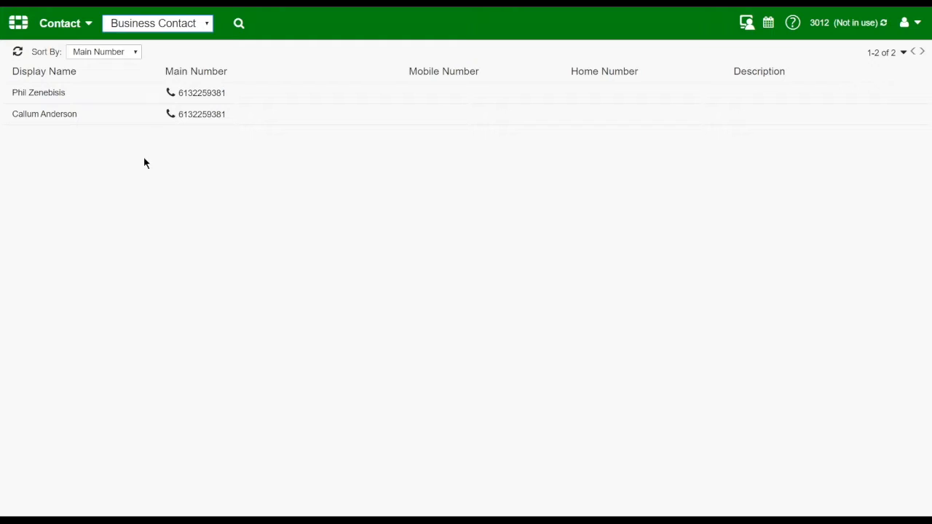
click(133, 51)
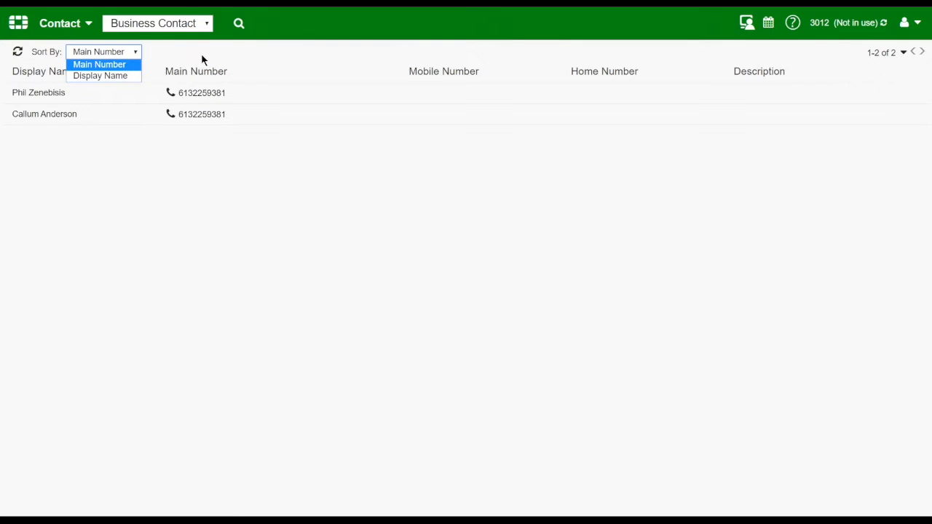
- Switch to the Personal Contact list and view the blank form for a new contact without creating one
click(206, 24)
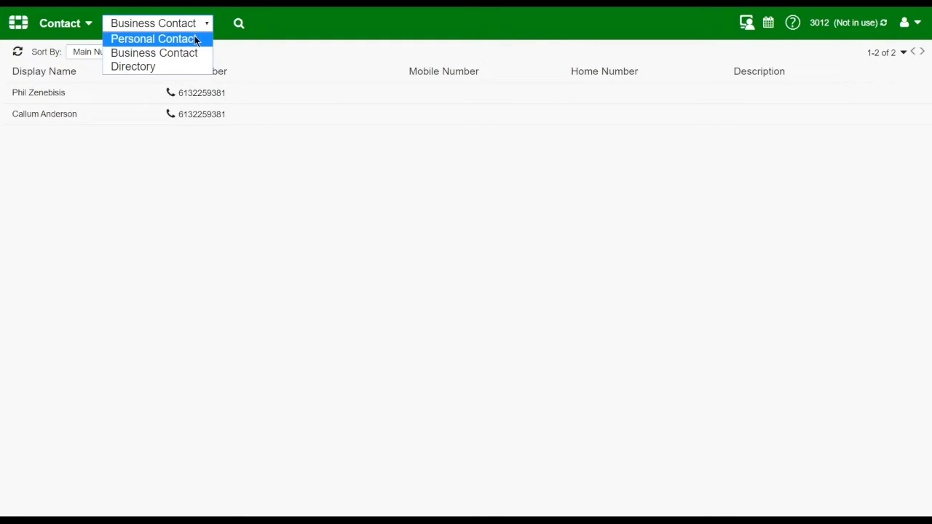
click(194, 39)
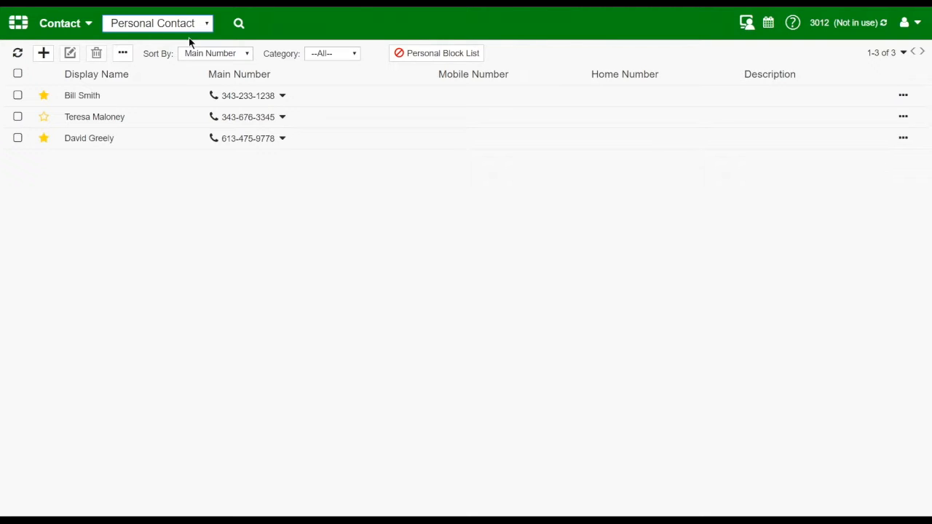
click(44, 53)
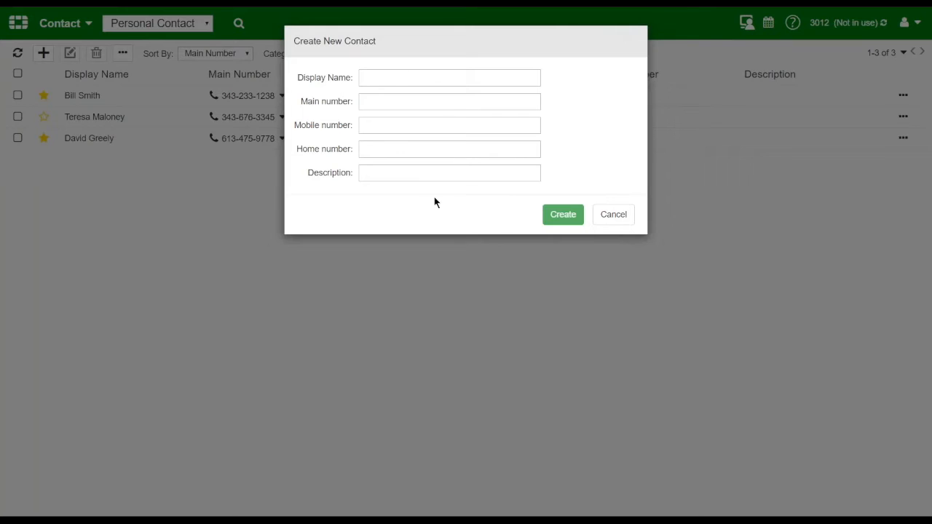
click(609, 216)
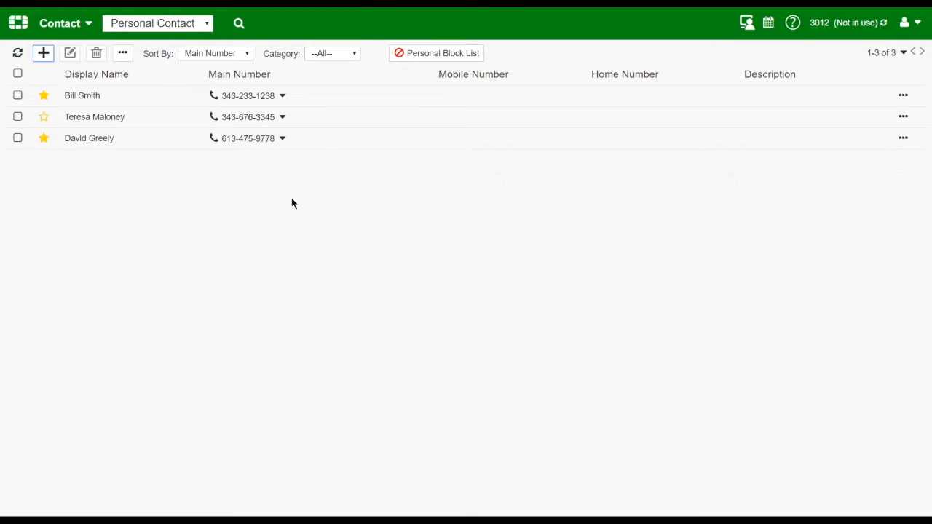
- Move the favourite mark from the third personal contact to the second, and filter the list by the Favorite category
click(44, 138)
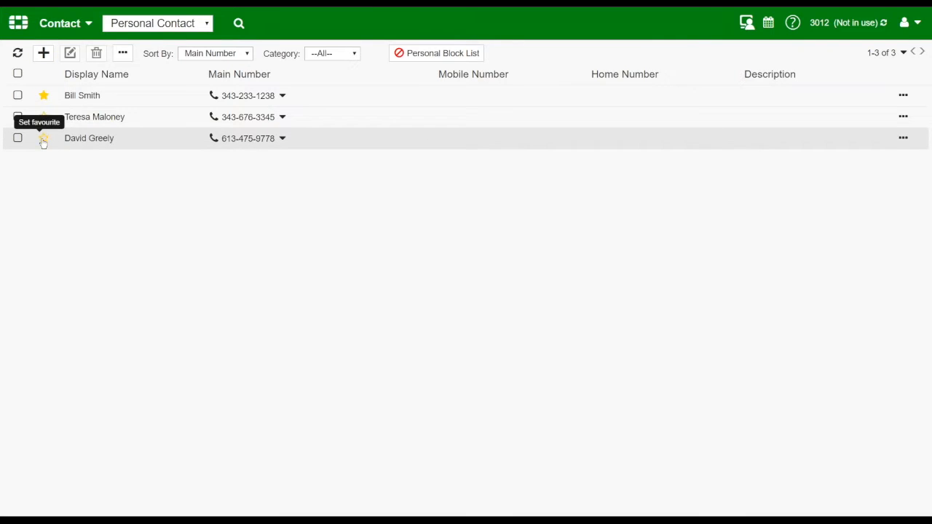
click(44, 117)
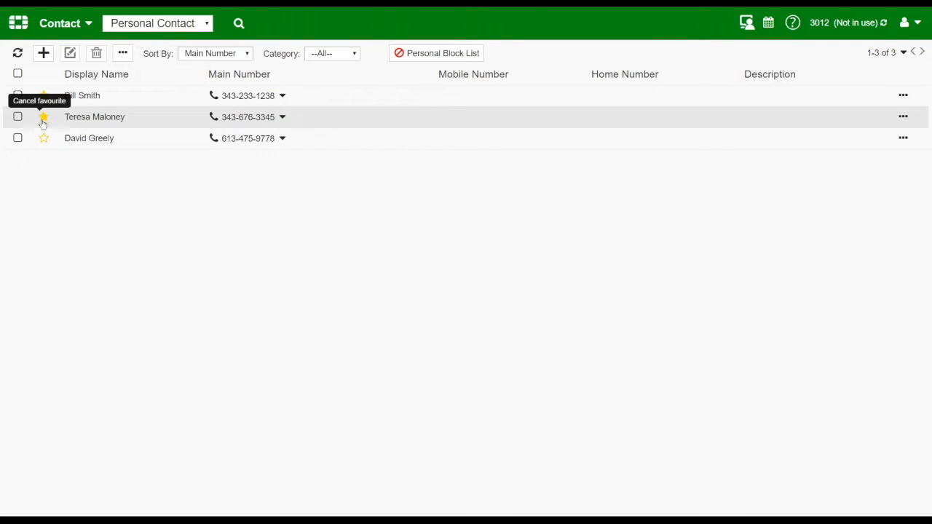
click(354, 55)
click(352, 88)
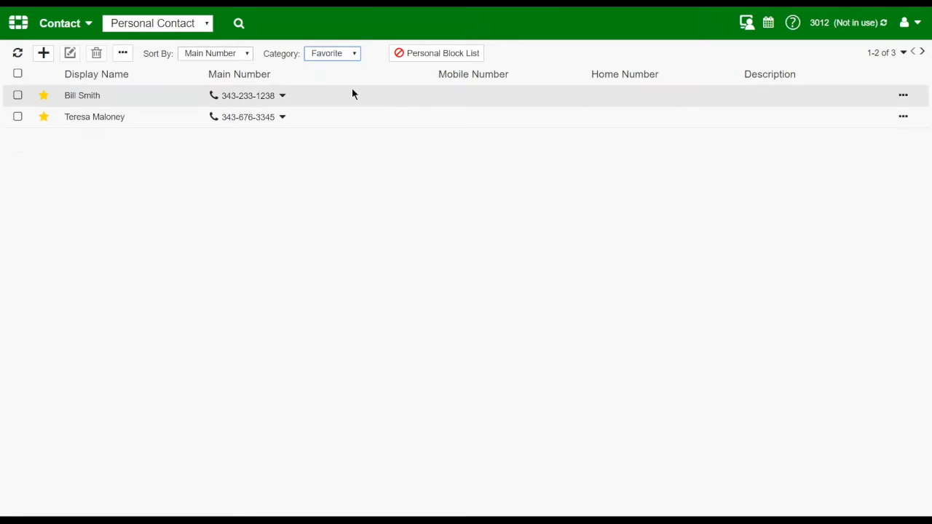
- Reset the category filter to show all personal contacts
click(351, 55)
click(346, 66)
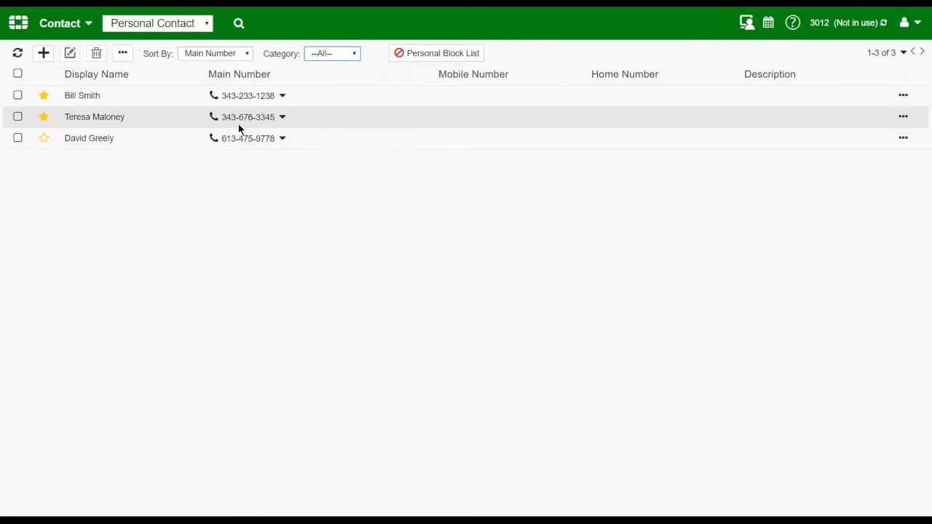
- Assign the first contact's main number to speed dial 9, and remove it from speed dial again
click(283, 102)
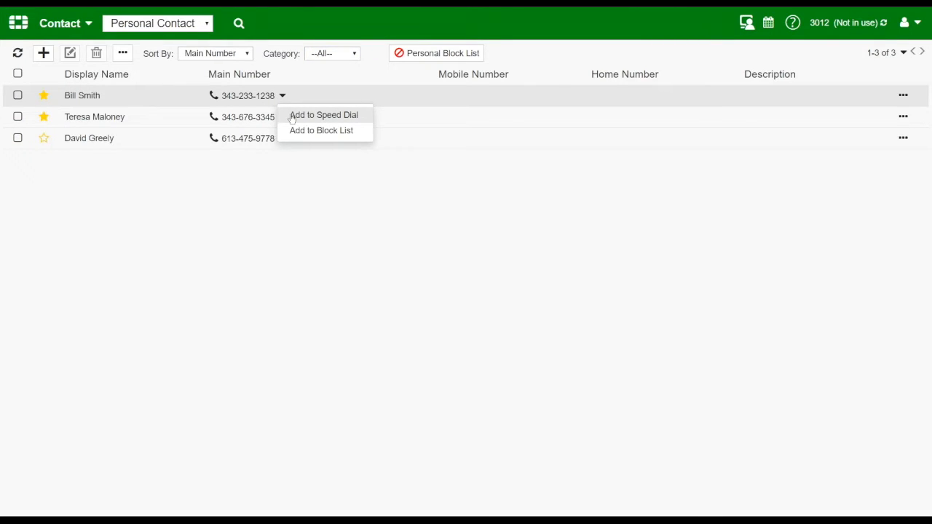
click(292, 118)
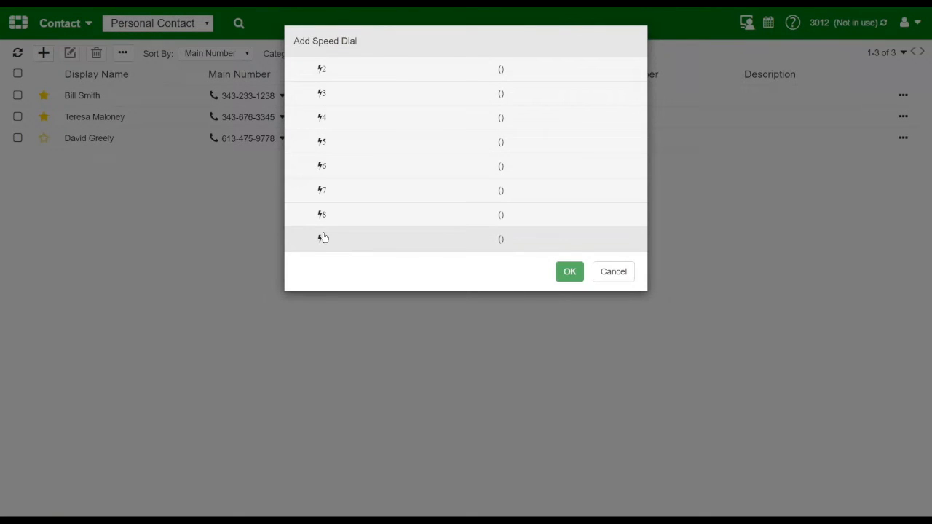
click(324, 238)
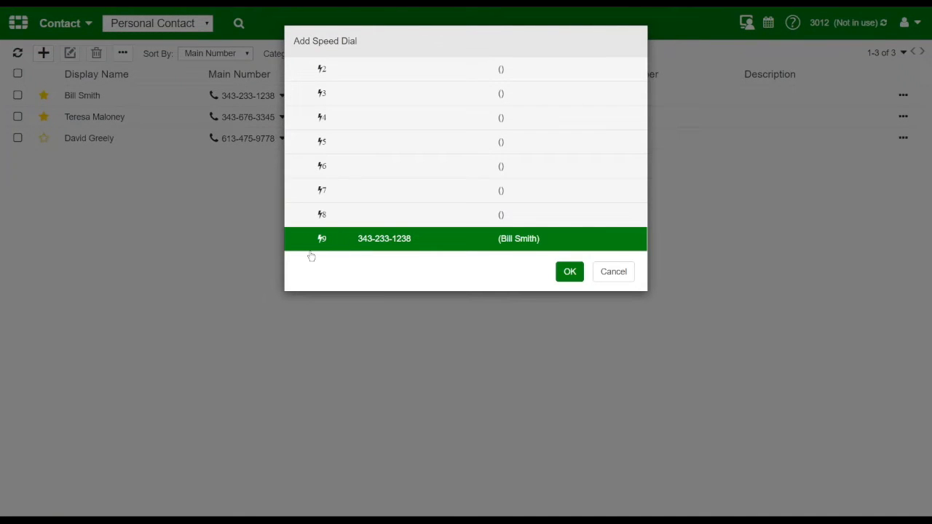
click(568, 273)
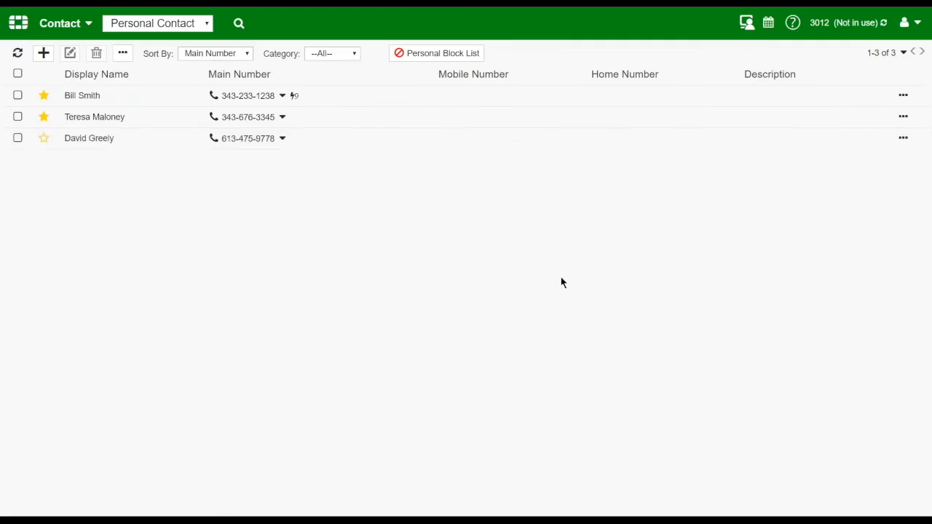
click(282, 96)
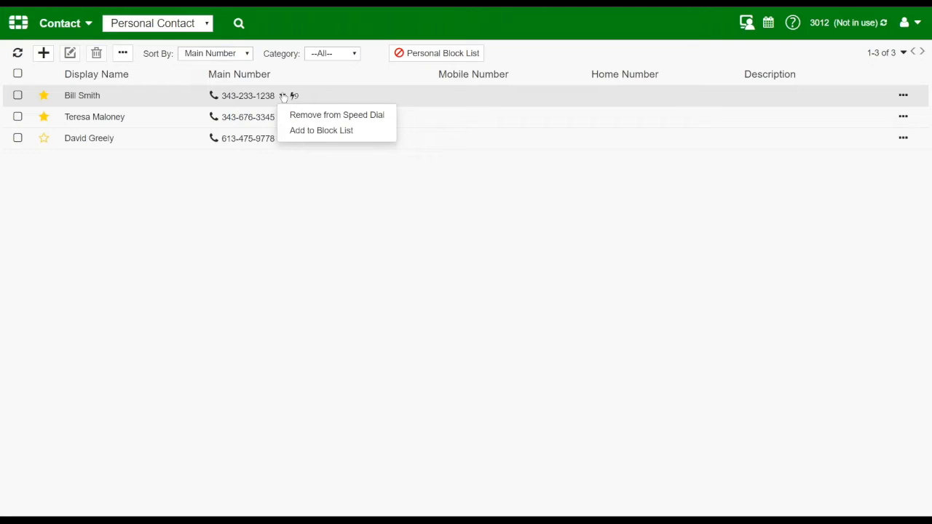
click(292, 115)
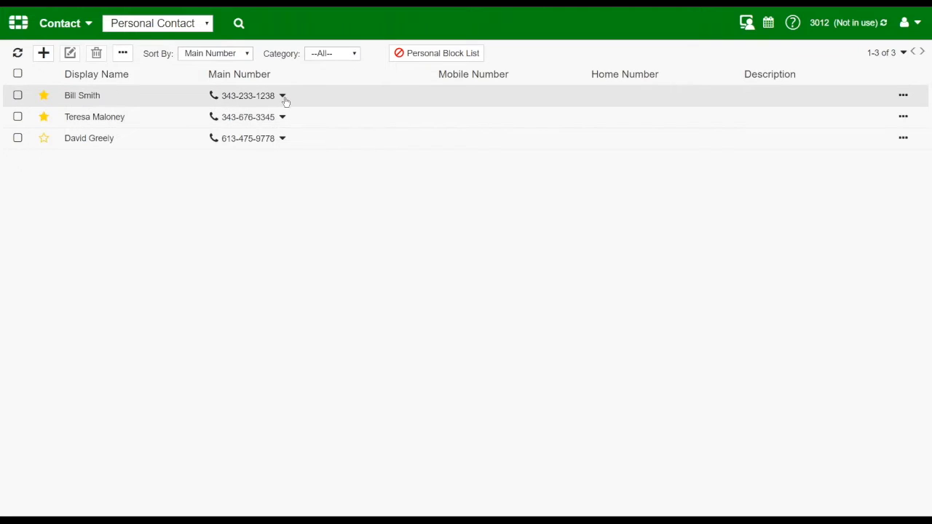
- View the first contact's additional options, and examine the Personal Block List and its blank new-number form without adding an entry
click(903, 96)
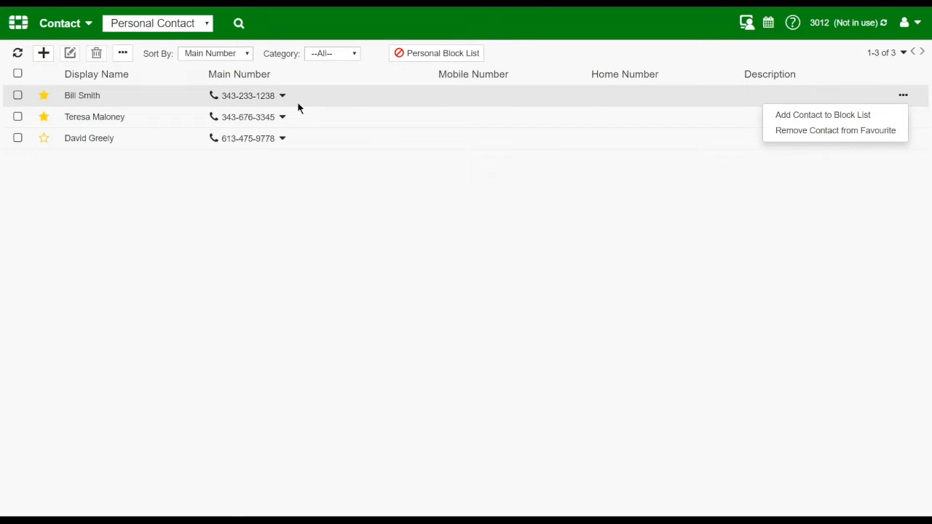
click(440, 187)
click(430, 55)
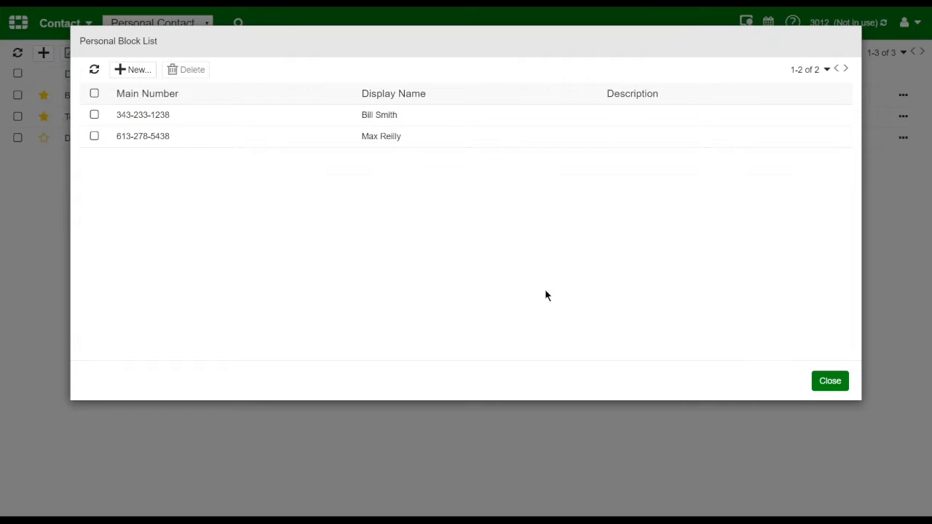
click(138, 73)
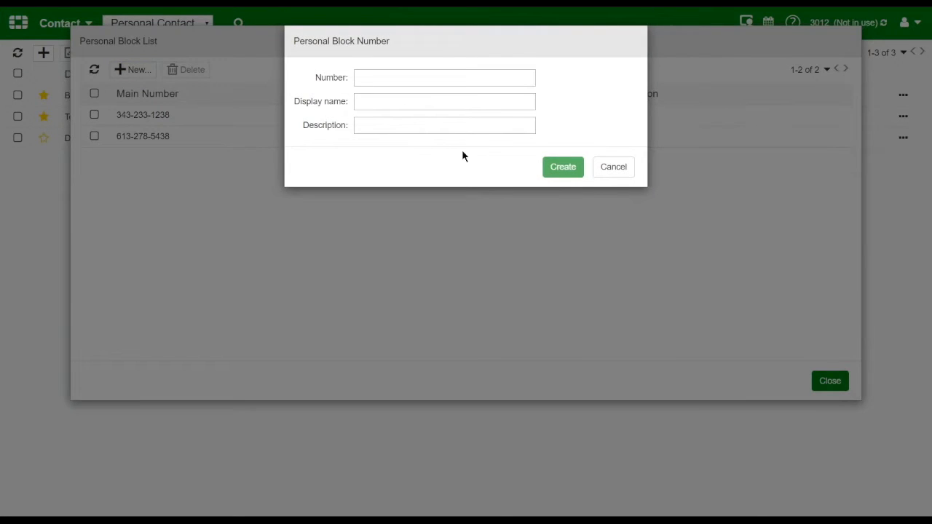
click(606, 169)
click(827, 380)
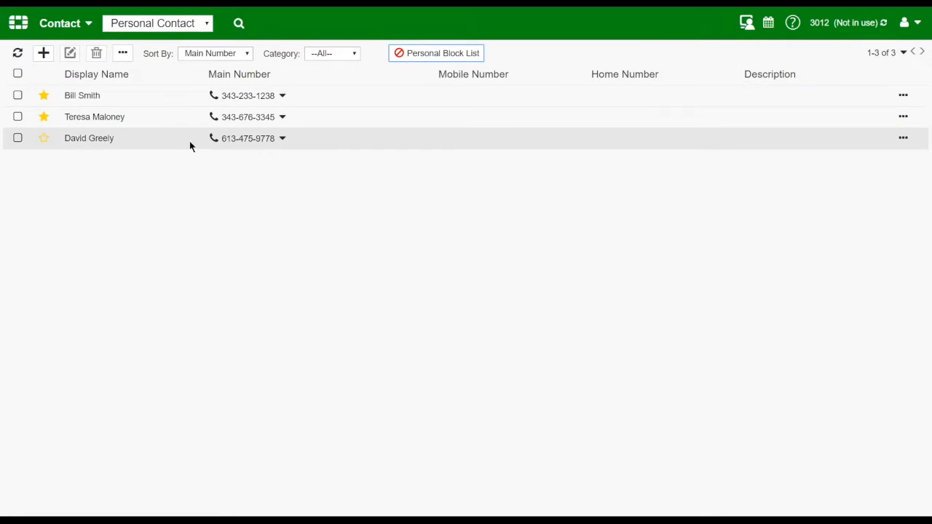
- Go from the home page to Call Handling, check the available call statuses, and select Voicemail
click(282, 96)
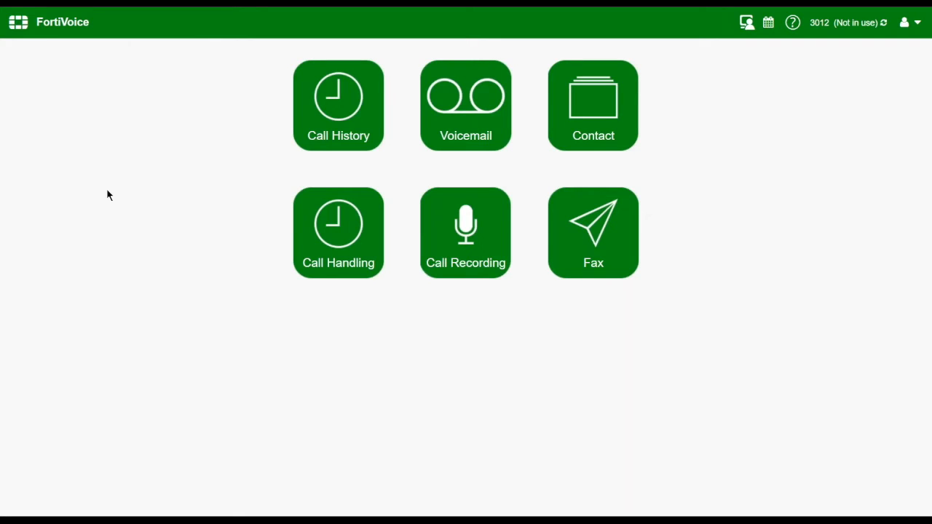
click(338, 233)
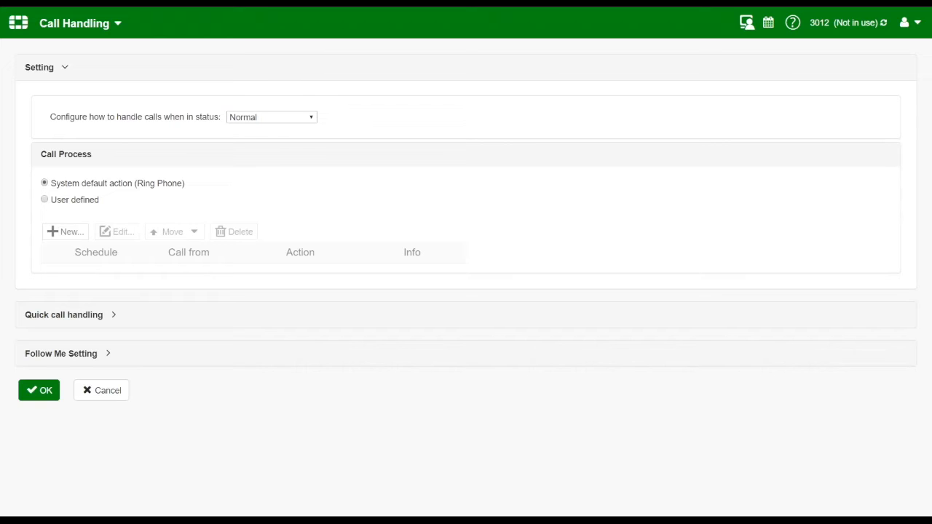
click(312, 120)
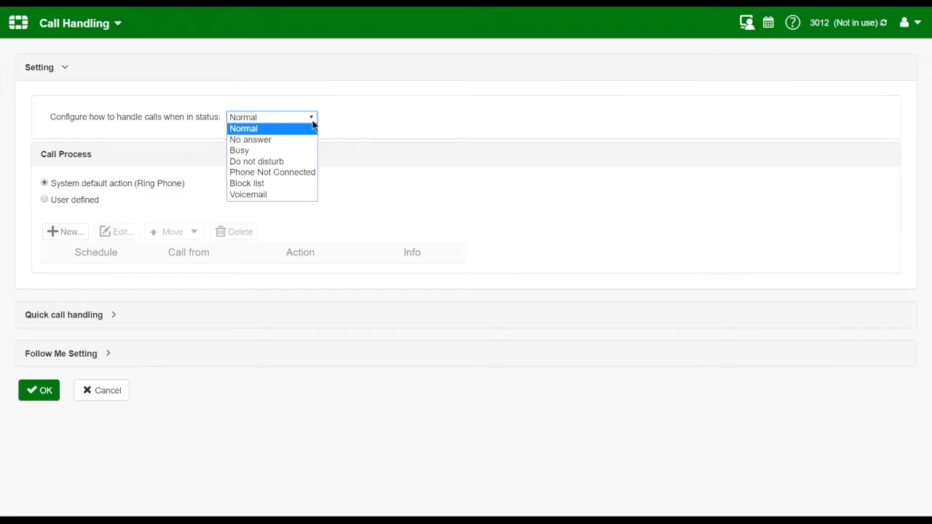
click(287, 196)
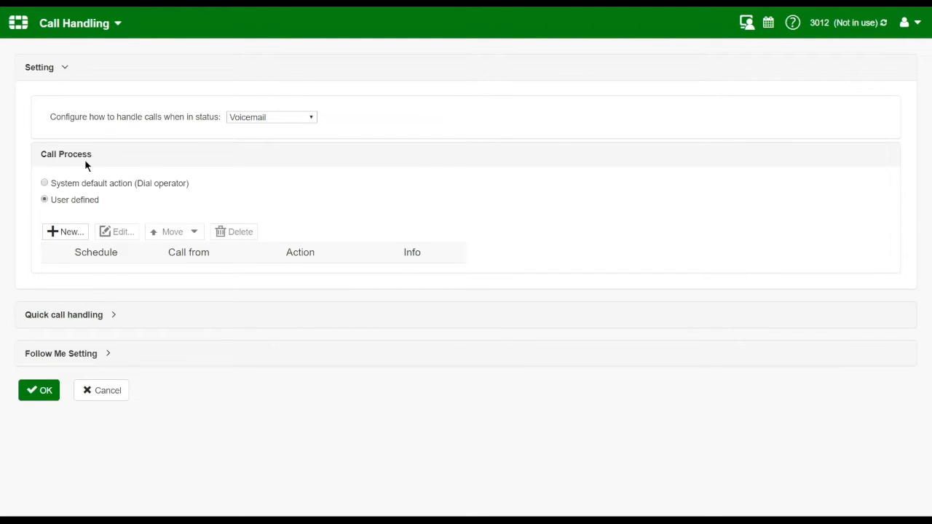
- Compare the system default and User defined call processes for Voicemail, and view the actions for a new record without creating one
click(45, 183)
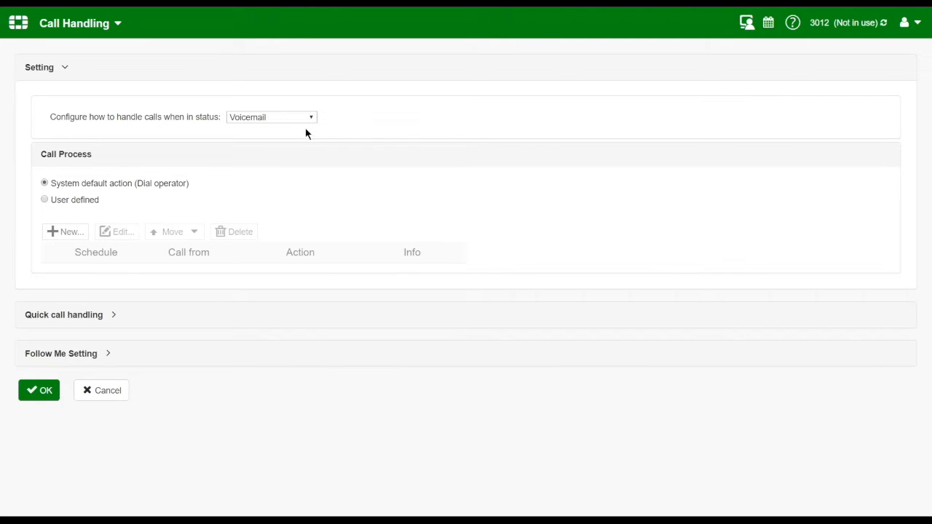
click(46, 200)
click(66, 233)
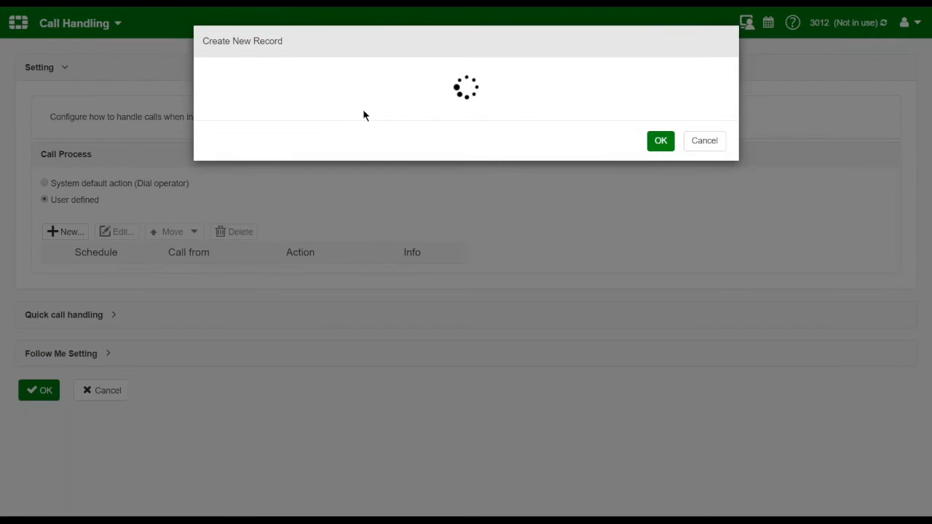
click(331, 118)
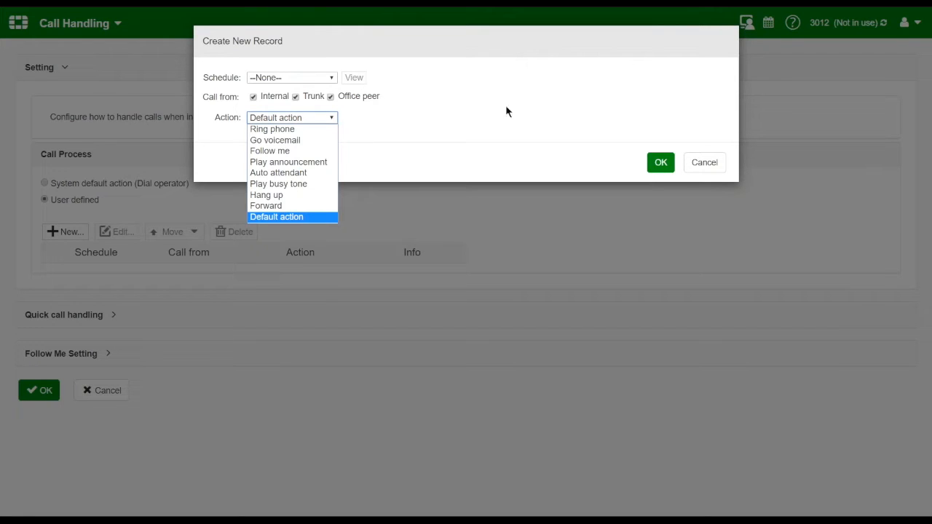
click(703, 163)
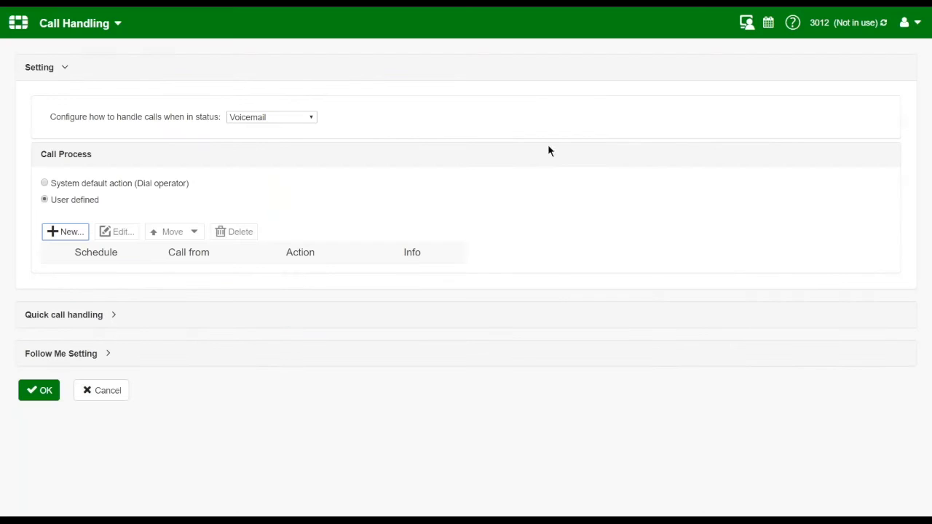
- View the call process settings for the Block list status and the Phone Not Connected status
click(312, 119)
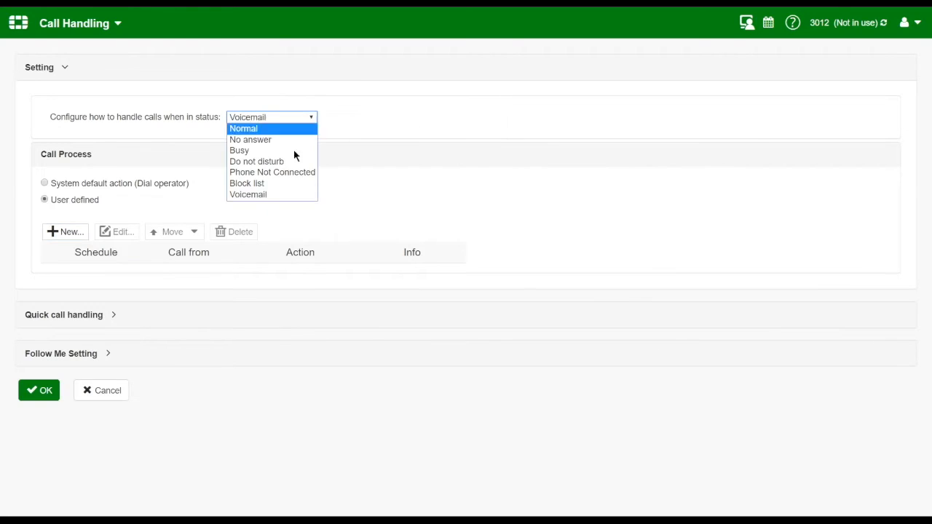
click(270, 184)
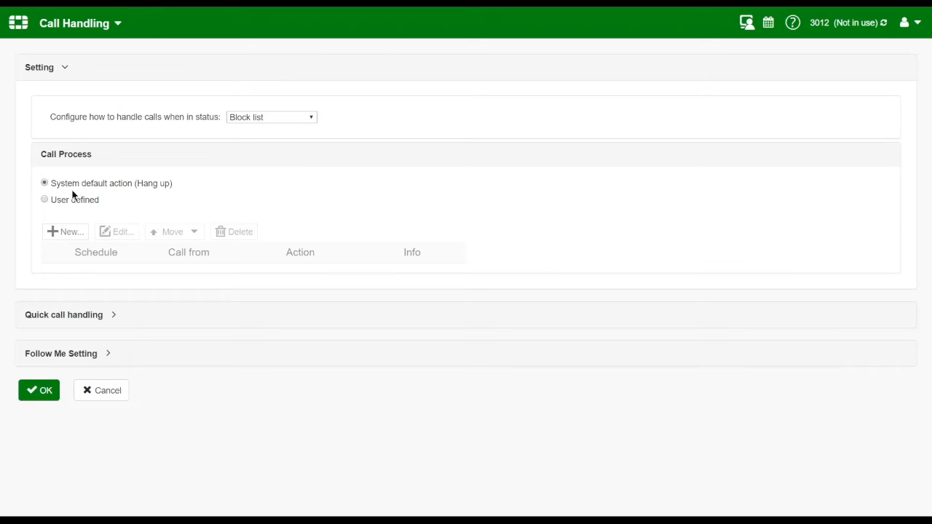
click(310, 118)
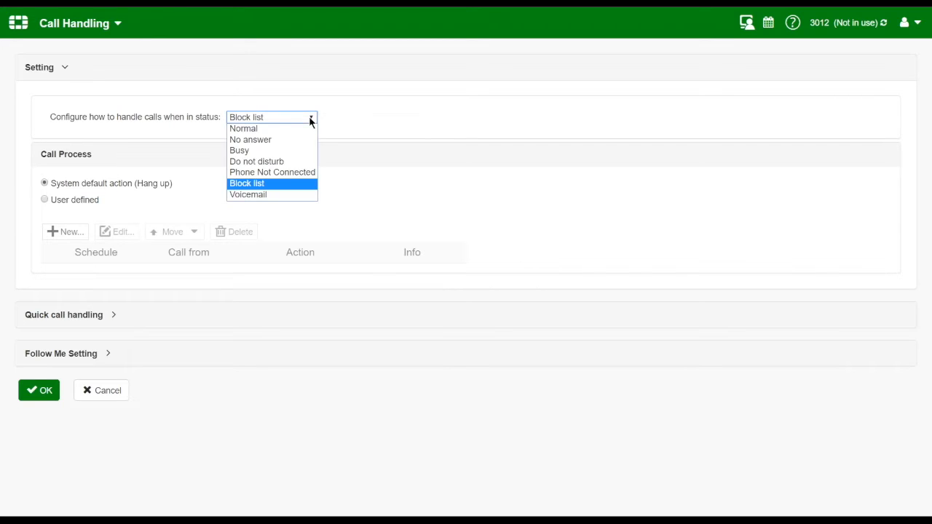
click(298, 174)
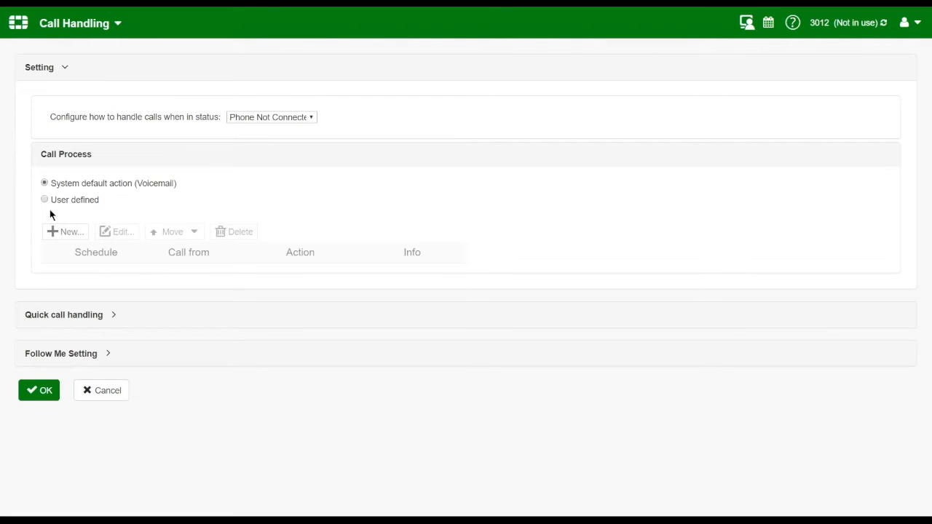
- Set the No answer status to the system default action, and switch to the Normal status
click(309, 117)
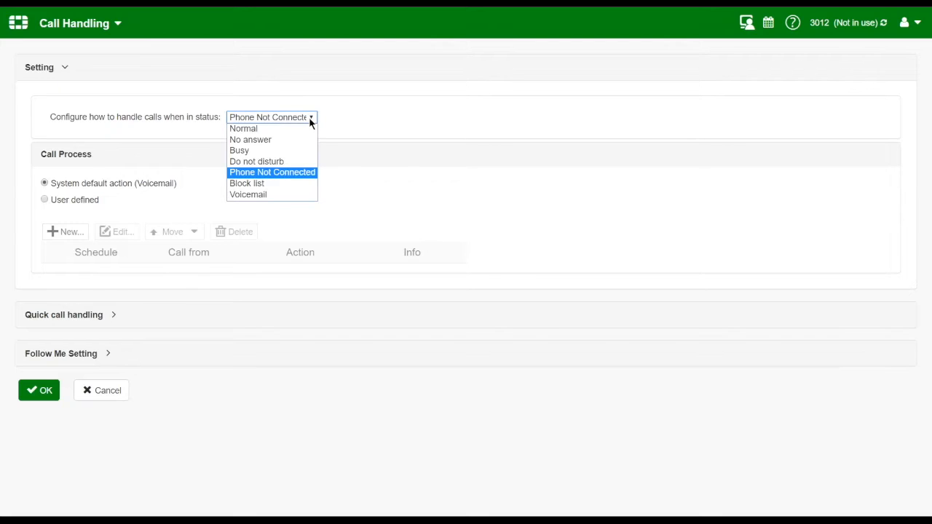
click(245, 142)
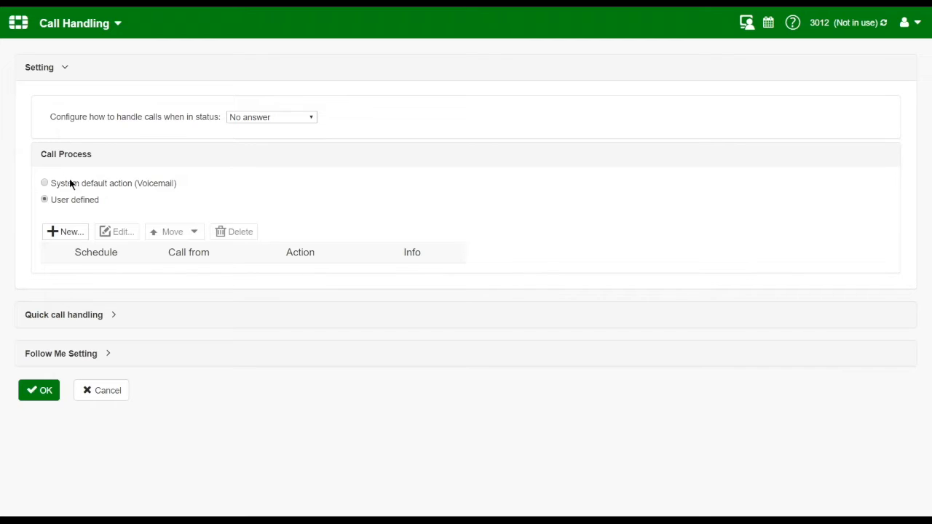
click(45, 184)
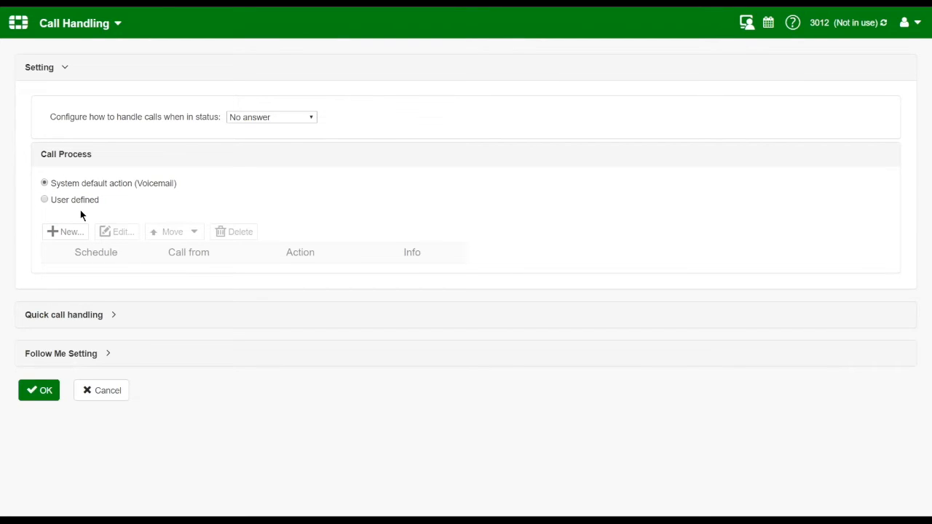
click(310, 117)
click(292, 128)
- Start a user-defined record for the No answer status with the business_hour schedule, limited to calls from Trunk
click(307, 119)
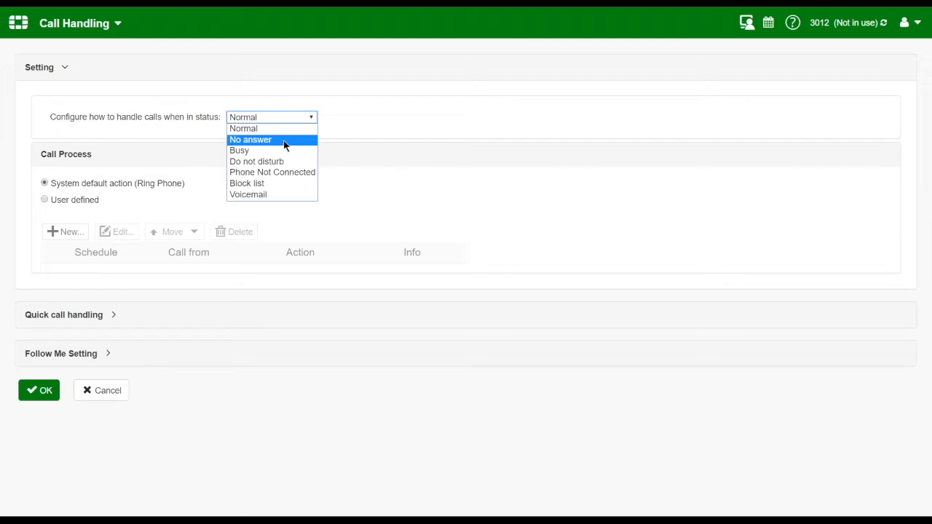
click(284, 144)
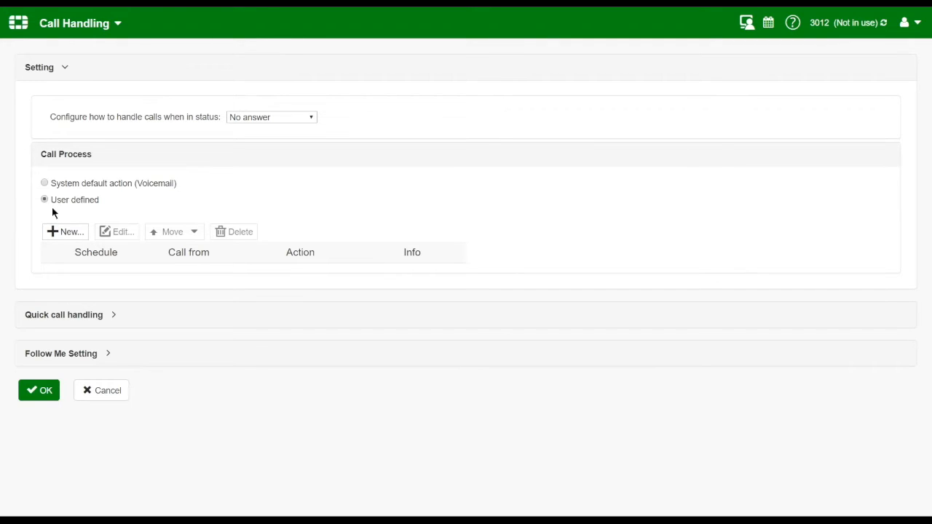
click(66, 232)
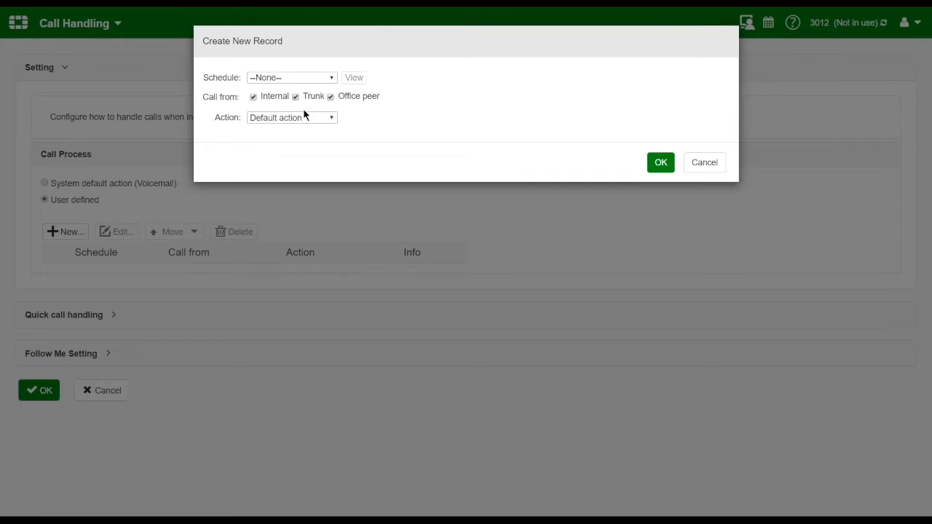
click(326, 79)
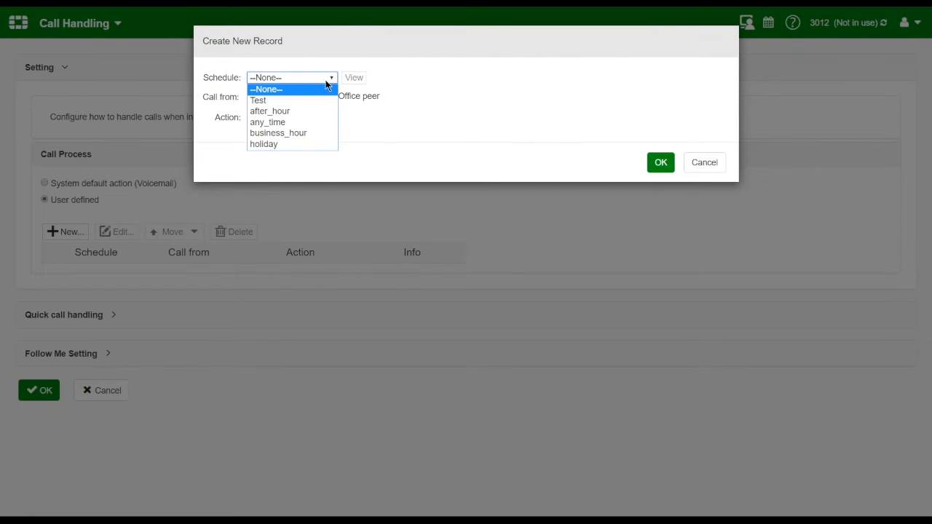
click(311, 134)
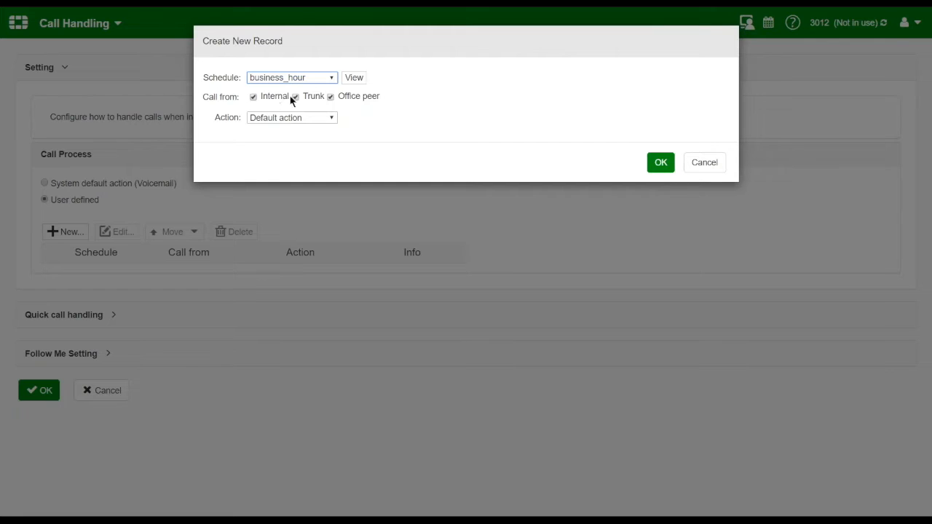
click(331, 97)
click(253, 97)
- Set the record's action to Play announcement, and view the blank form for a new sound file without creating one
click(332, 120)
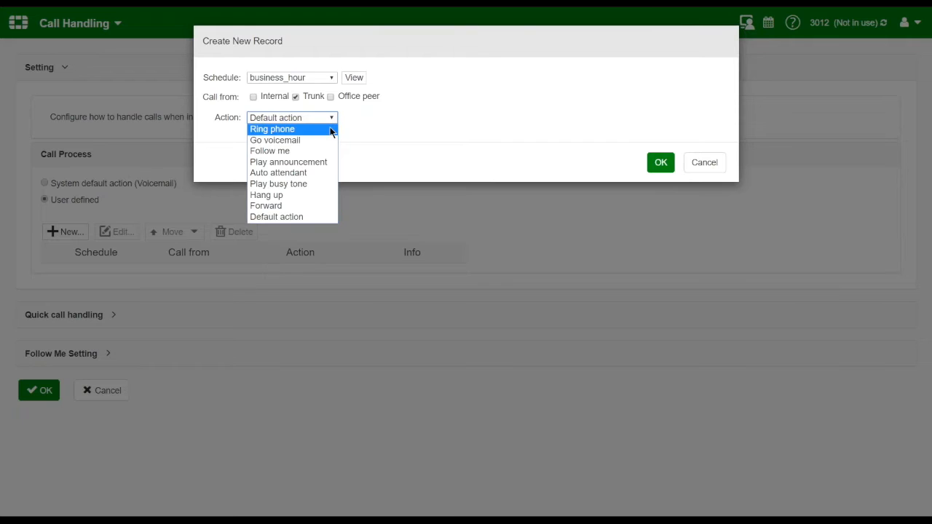
click(319, 163)
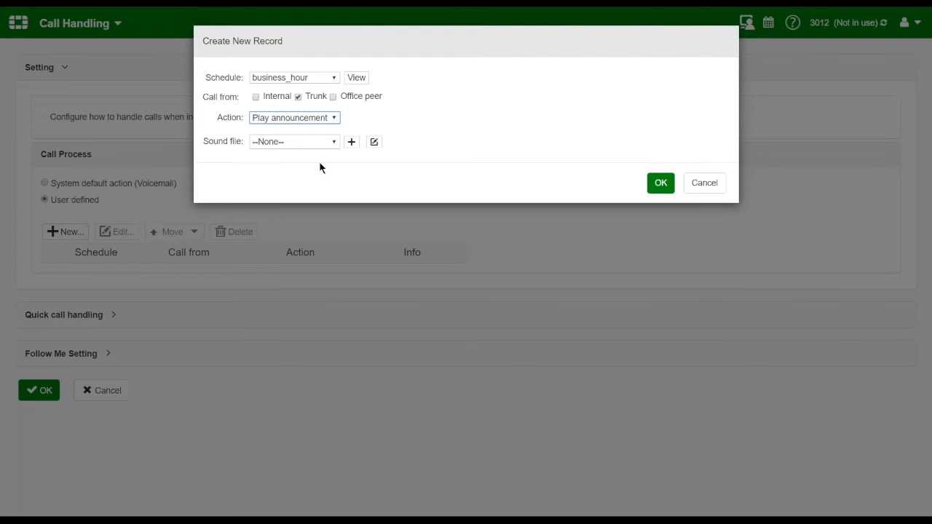
click(352, 143)
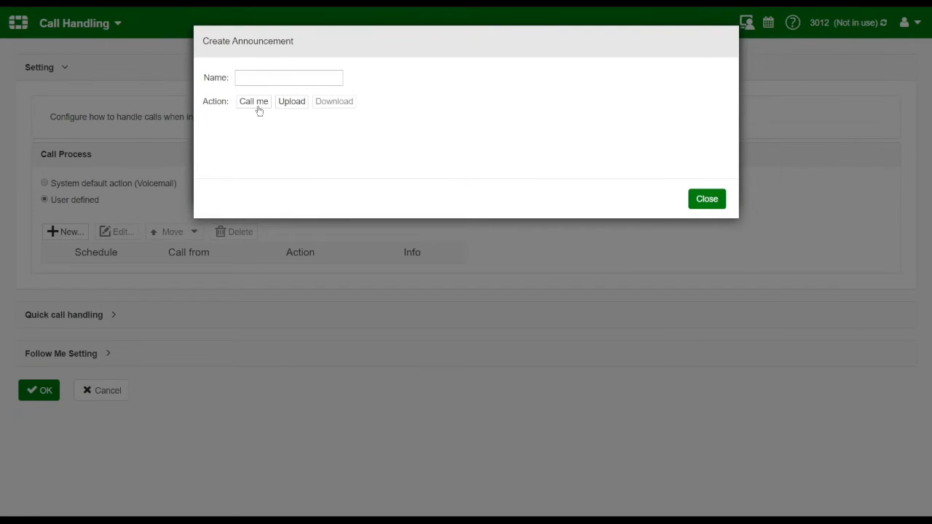
click(706, 199)
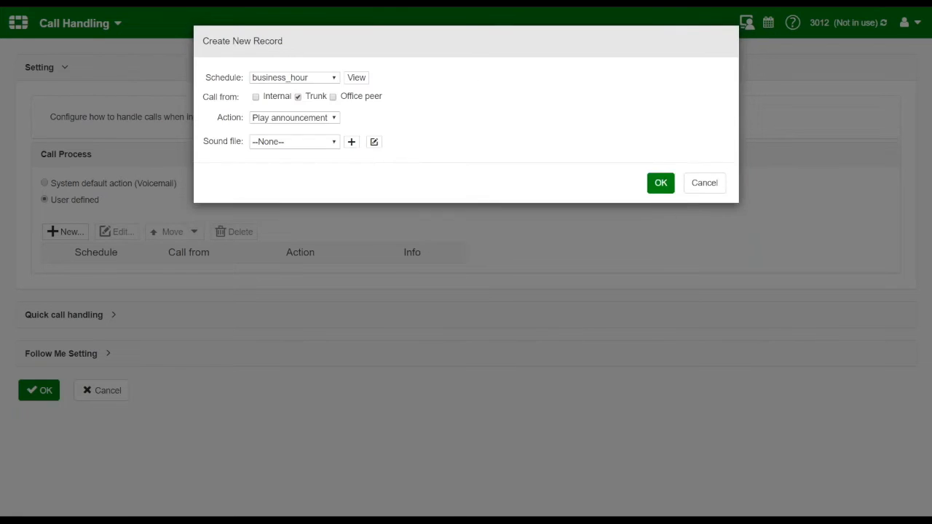
- Set the record's action to Auto attendant, and view the auto attendants available for it
click(336, 120)
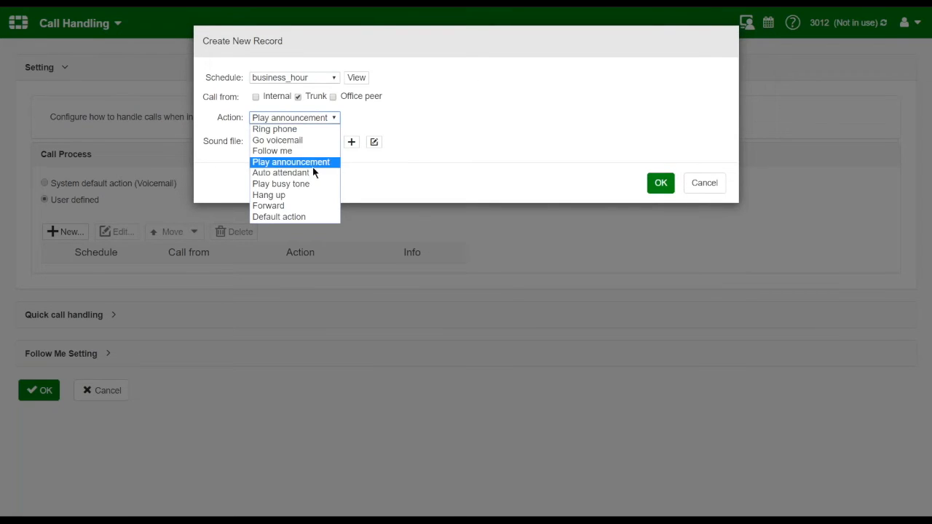
click(314, 172)
click(347, 143)
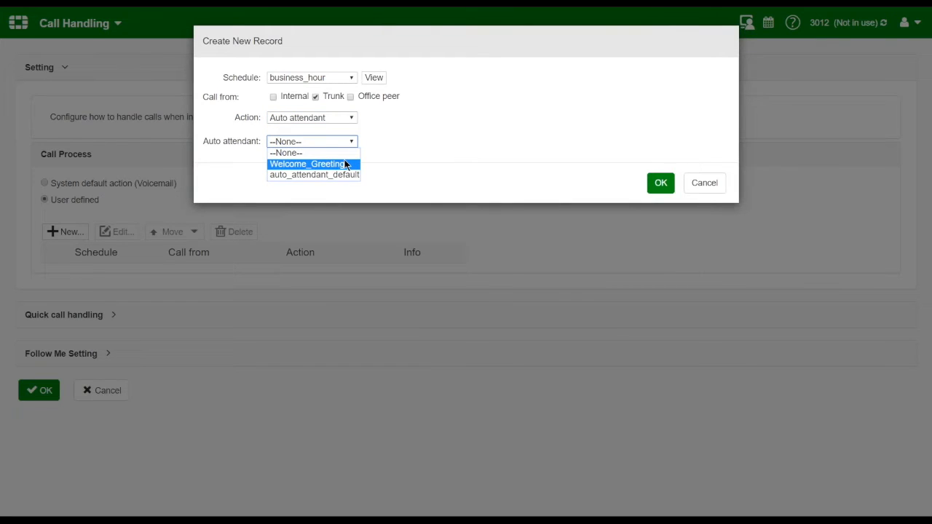
- Set the record's action to Forward, and enter the phone number that calls are forwarded to
click(351, 118)
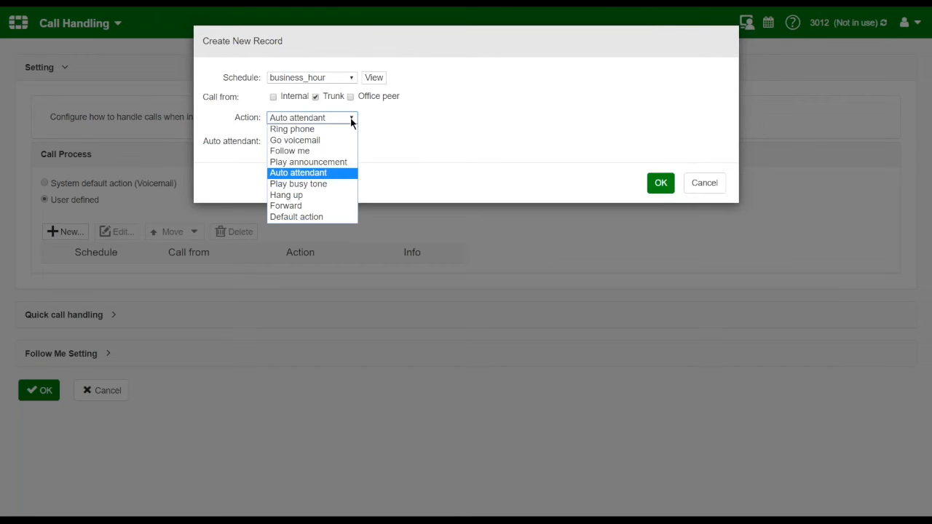
click(318, 206)
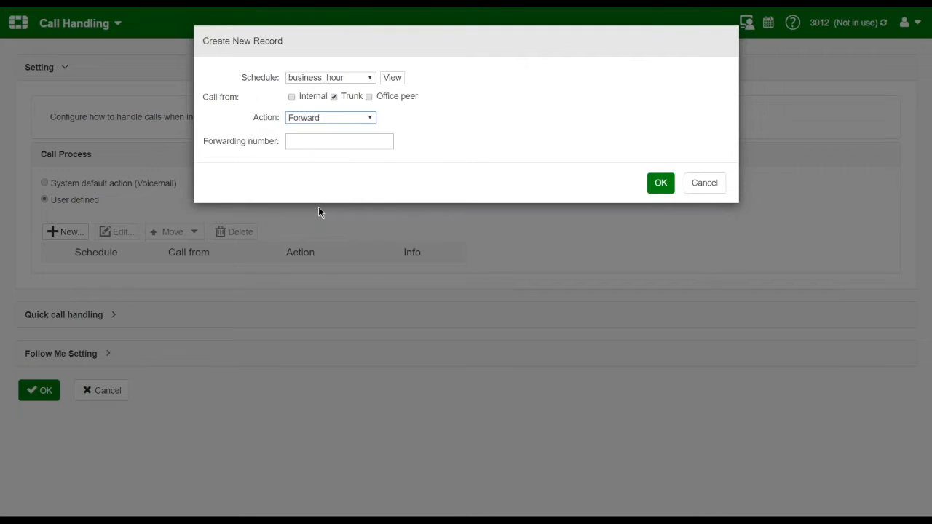
click(343, 142)
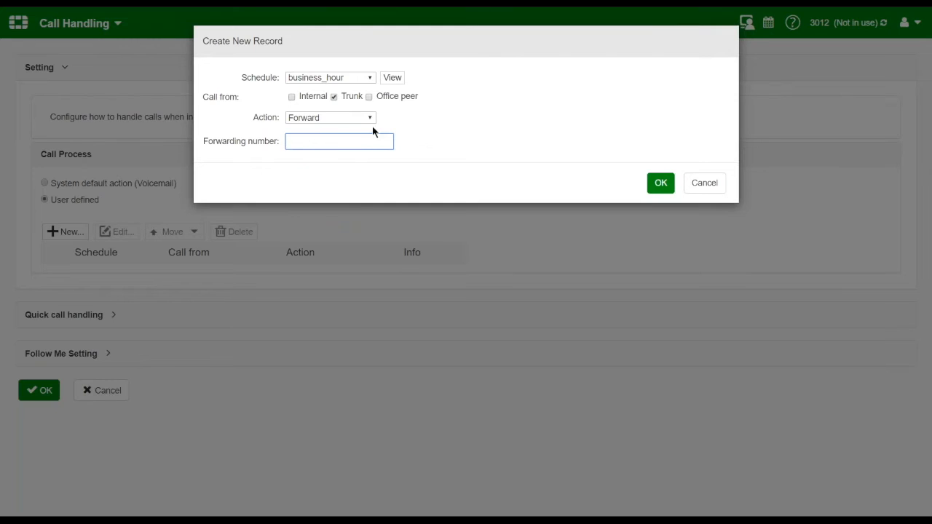
click(372, 120)
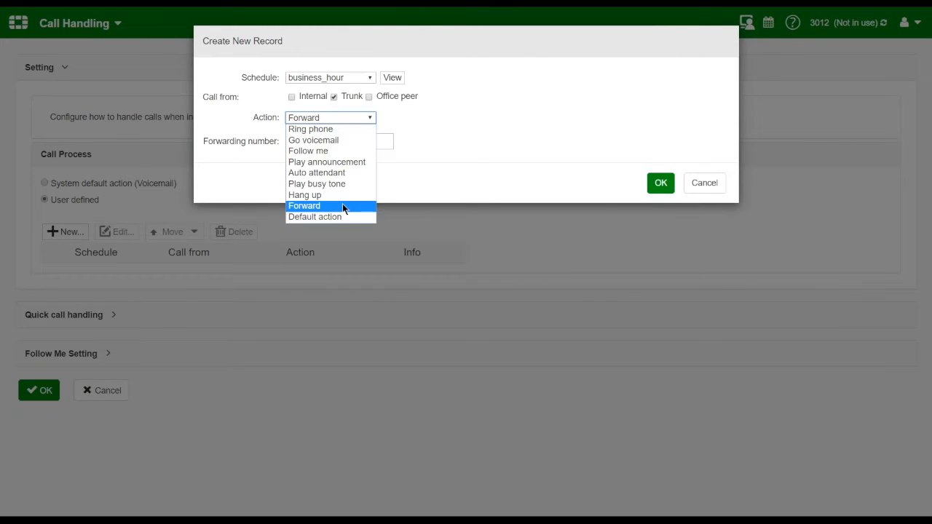
click(374, 142)
click(374, 143)
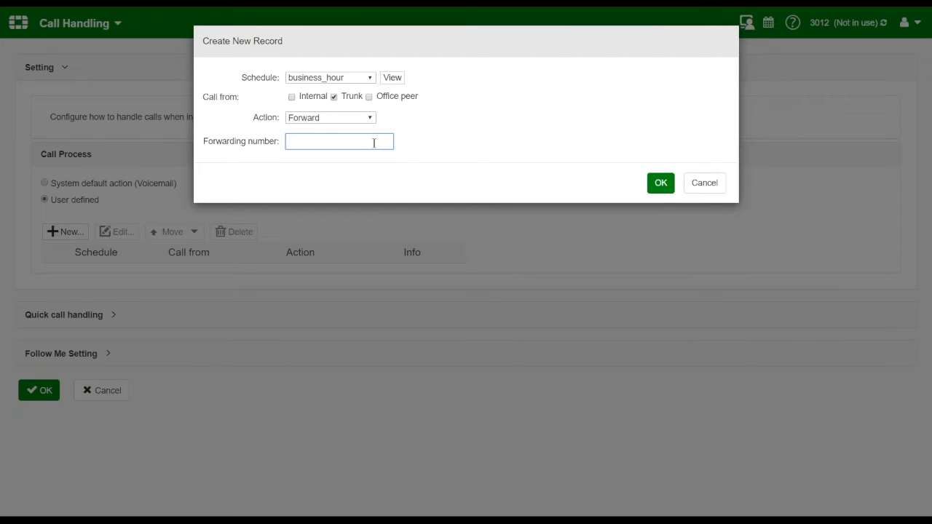
text(613885)
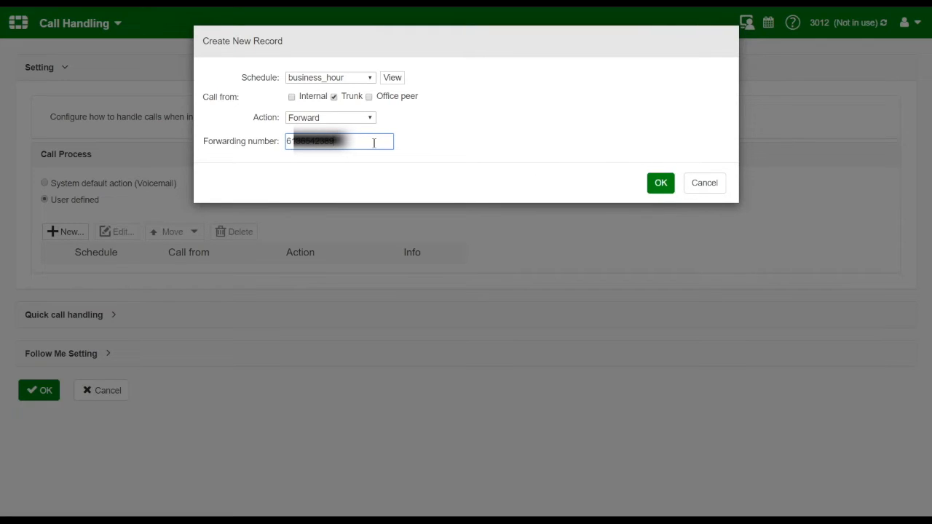
text(9)
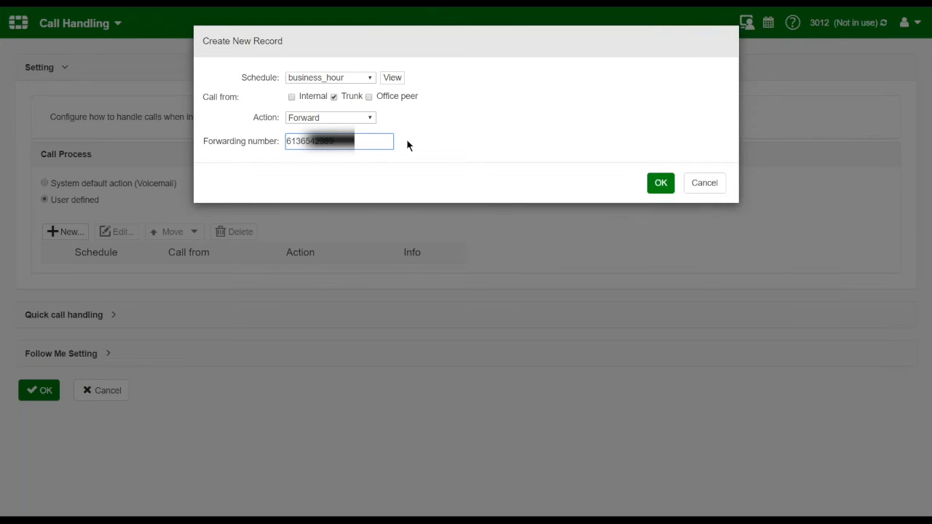
- Set the record's action to Follow me, view the available follow me choices, and discard the record
click(369, 119)
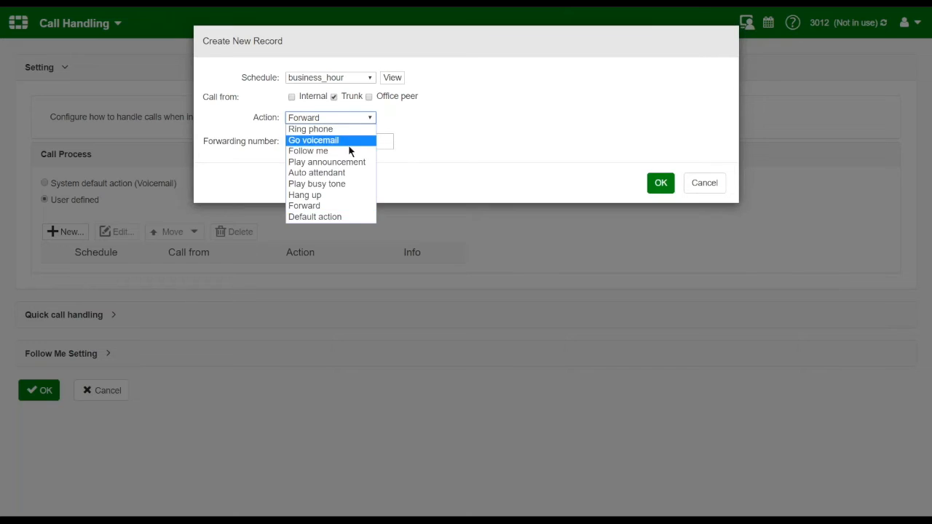
click(350, 152)
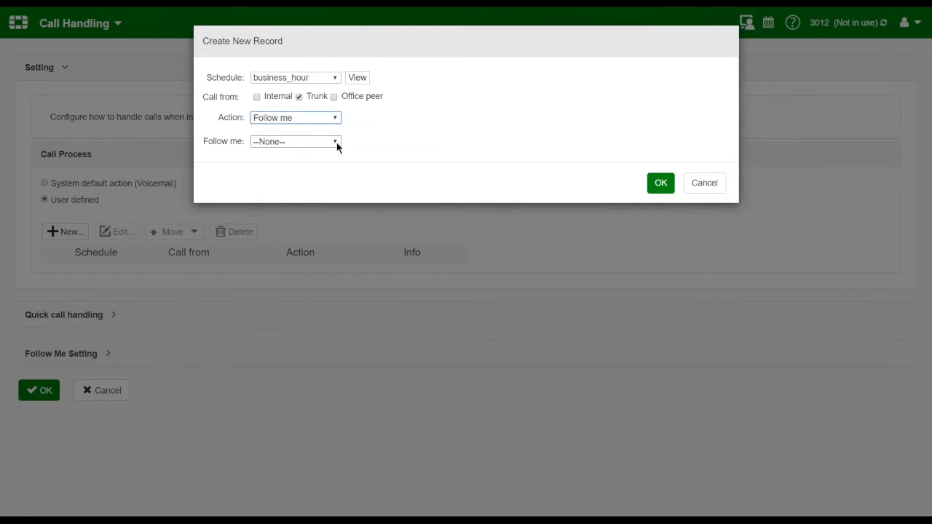
click(337, 144)
click(349, 144)
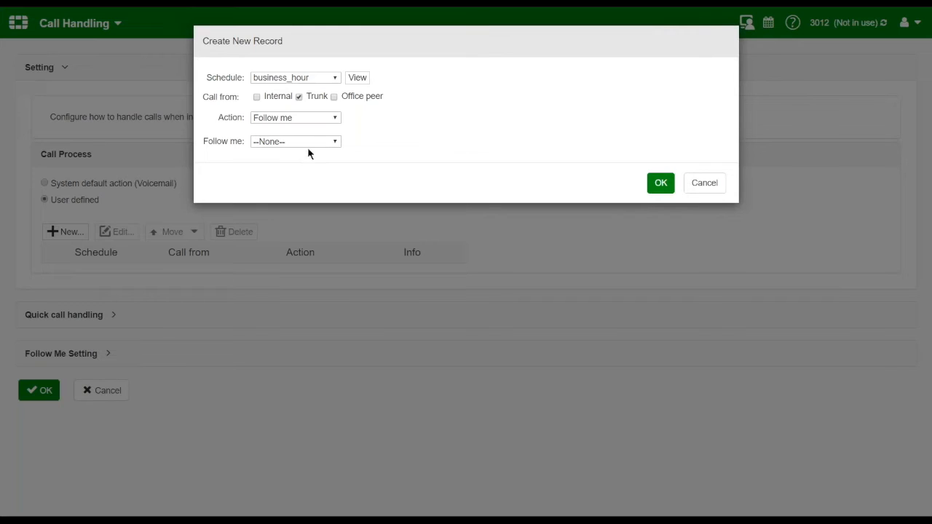
click(703, 183)
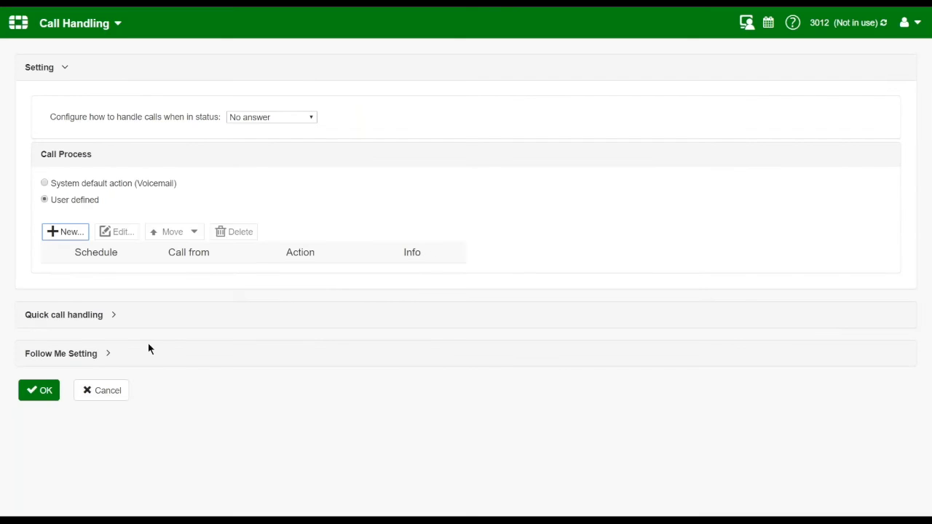
- Open the Call_My_Cellphone follow me setting for editing, and select its existing number
click(96, 355)
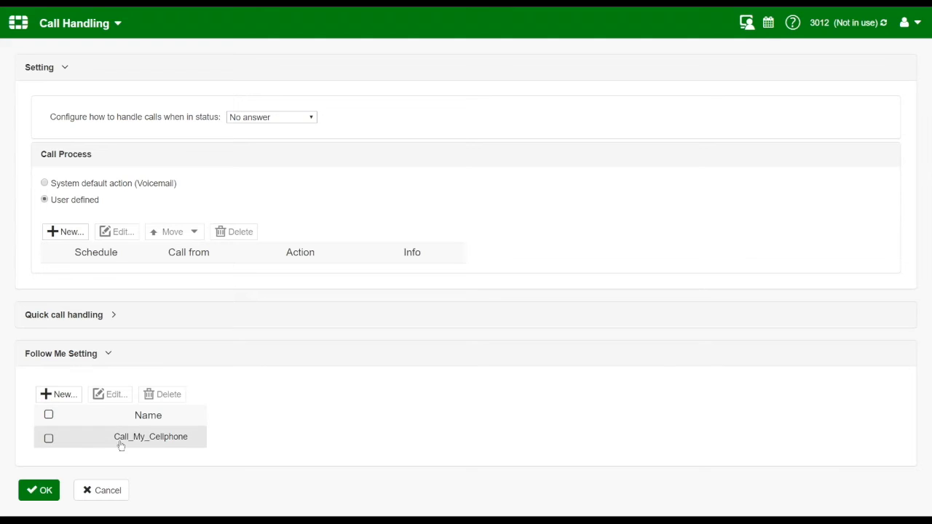
click(49, 438)
click(111, 397)
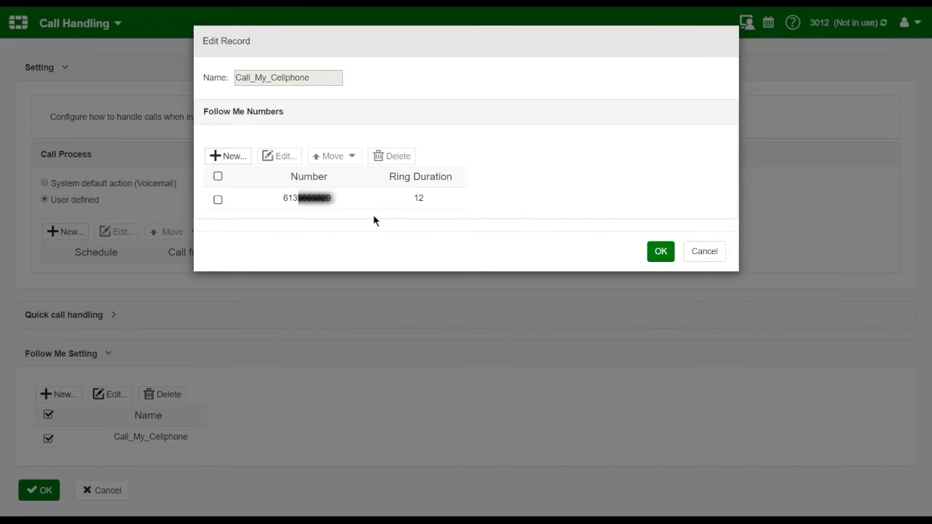
click(218, 200)
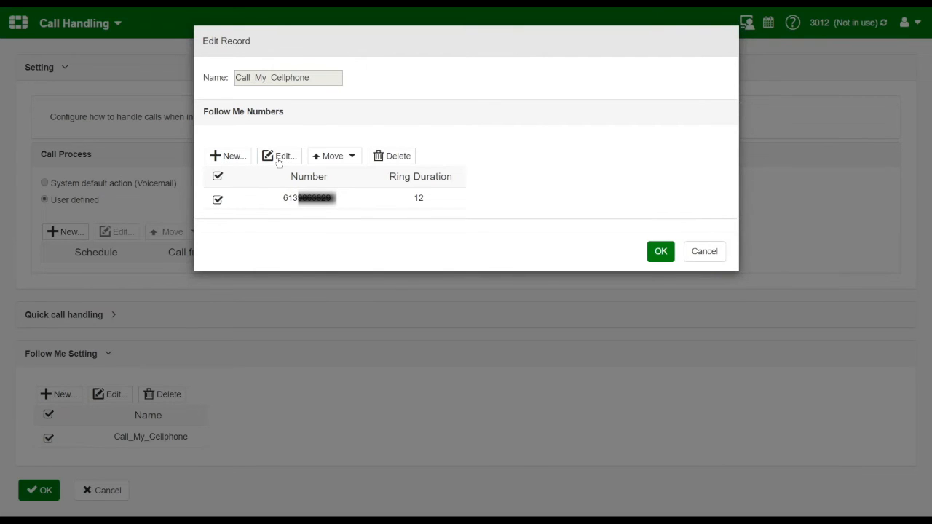
- Add extension 3011 with a ring duration of 18 to the Call_My_Cellphone follow me numbers, and save the setting
click(229, 156)
click(383, 78)
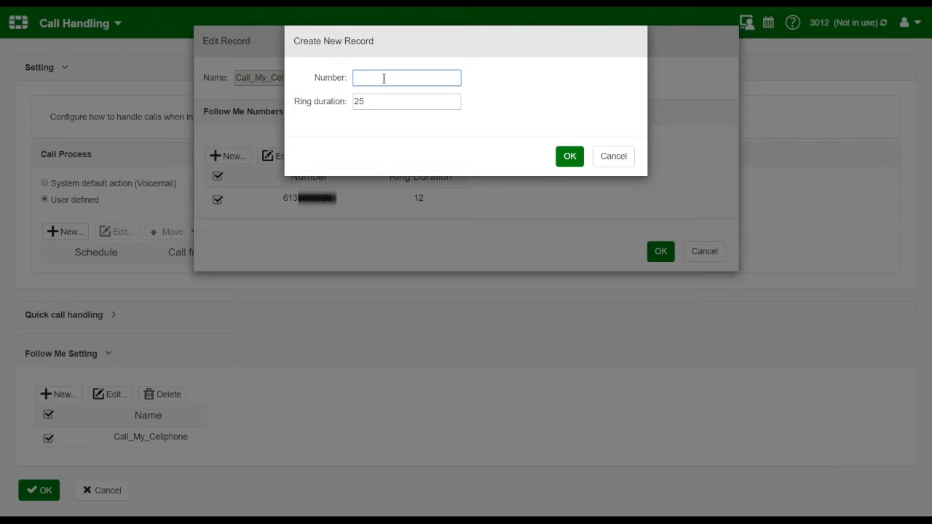
text(3011)
key(Tab)
text(18)
click(573, 156)
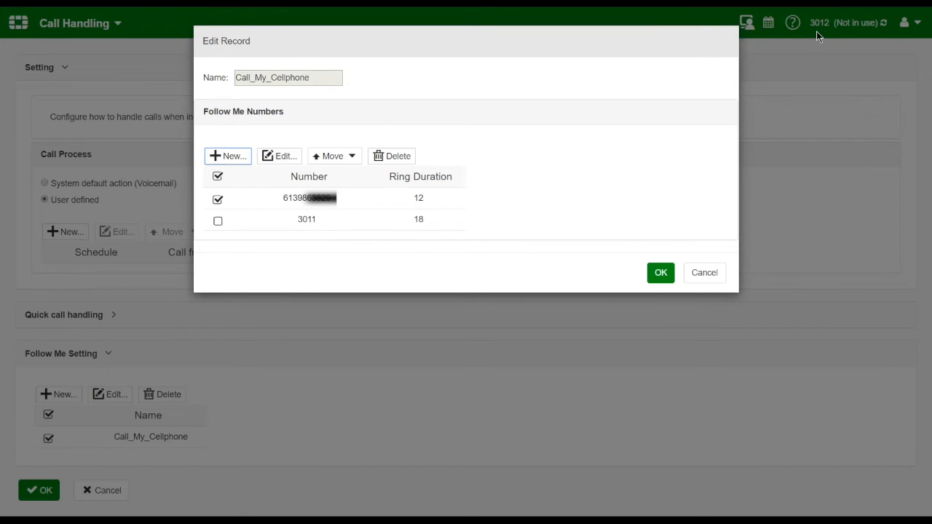
click(659, 271)
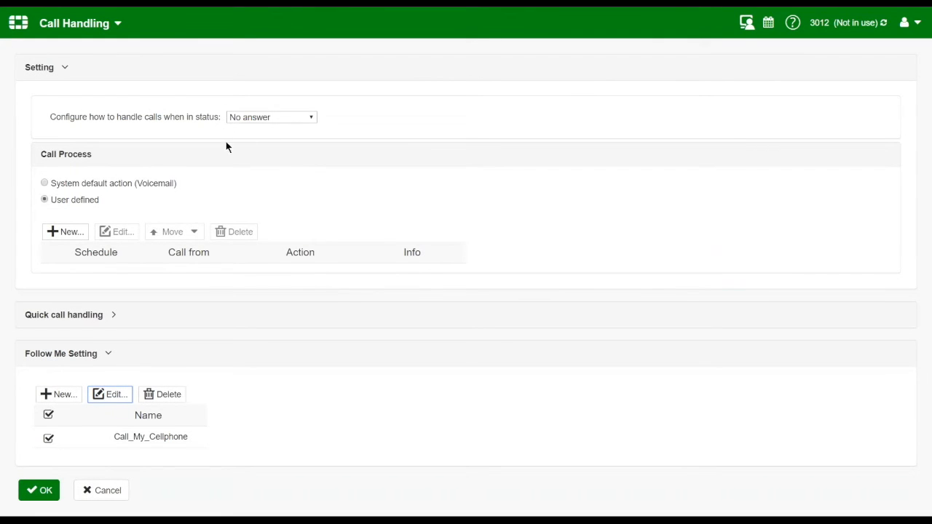
- Start a new No answer call process record with the business_hour schedule, limited to calls from Trunk
click(64, 233)
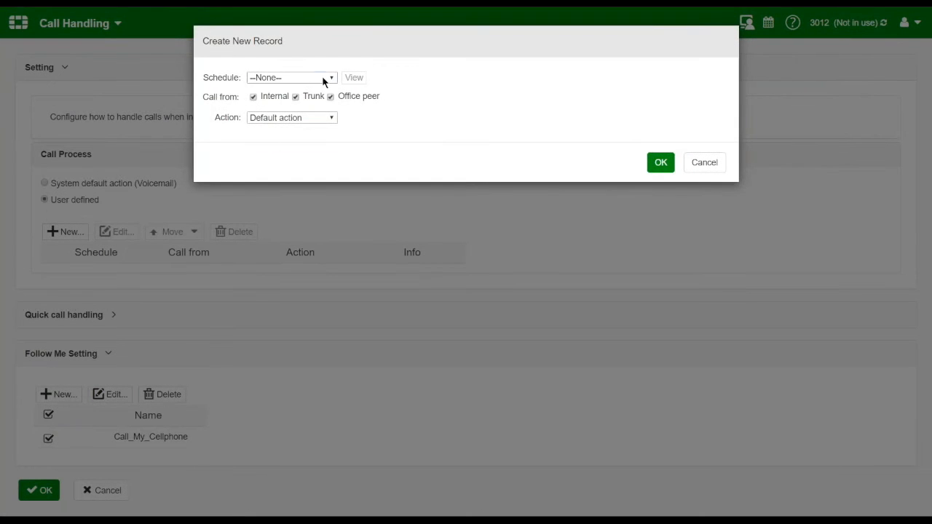
click(322, 77)
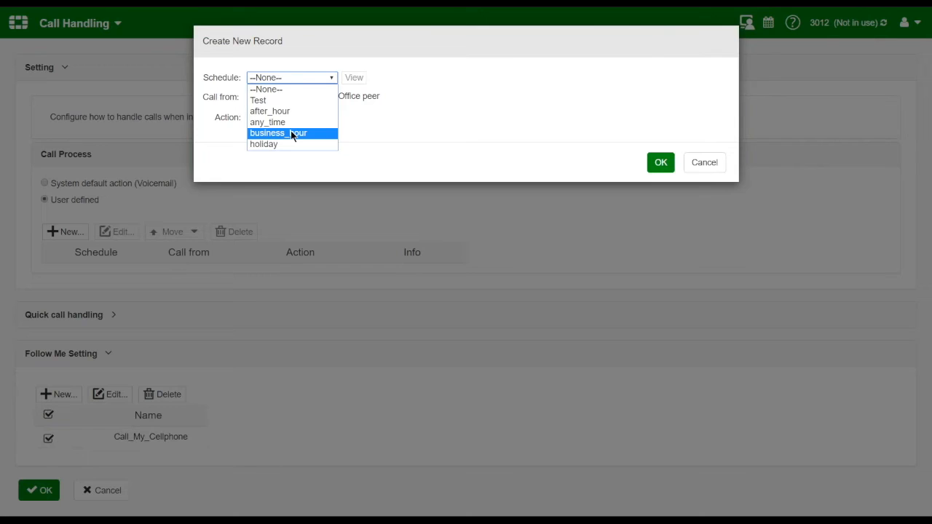
click(290, 133)
click(253, 98)
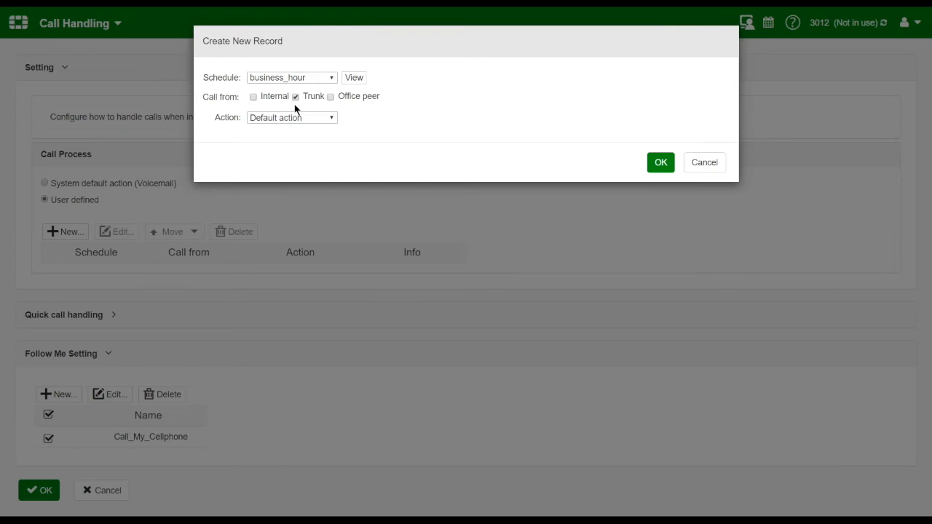
- Set the record's action to Follow me using Call_My_Cellphone, and add the record to the call process
click(329, 118)
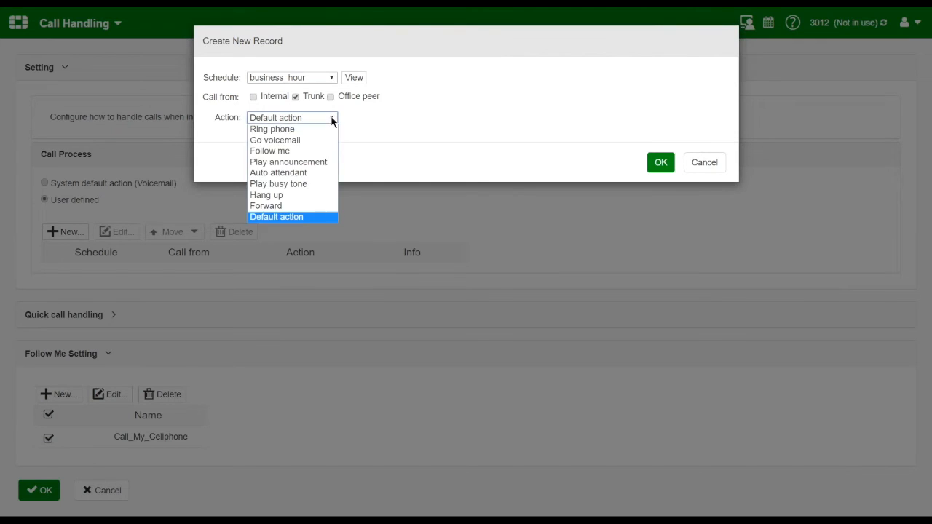
click(298, 152)
click(323, 142)
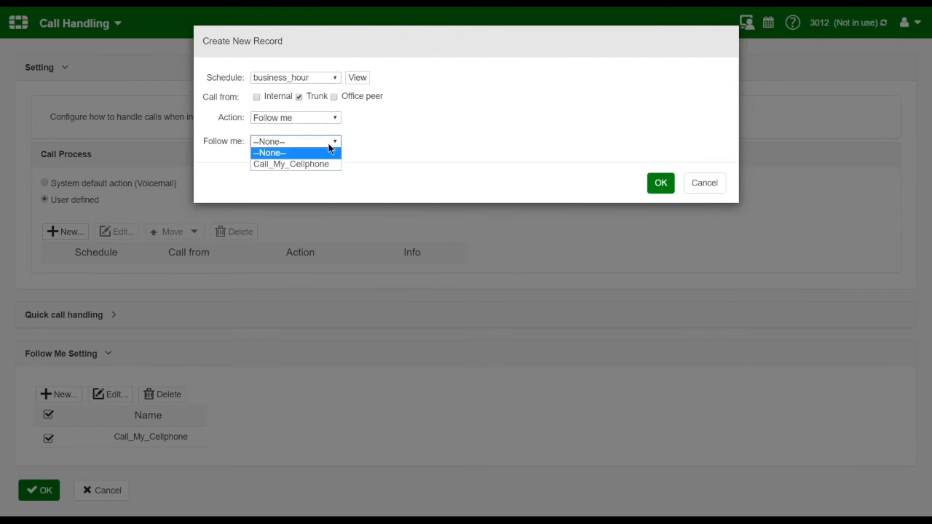
click(326, 165)
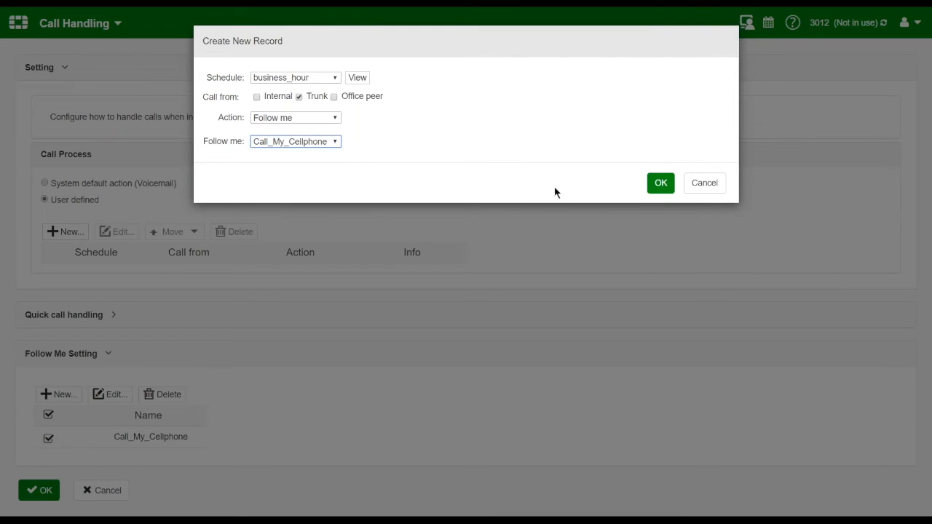
click(658, 188)
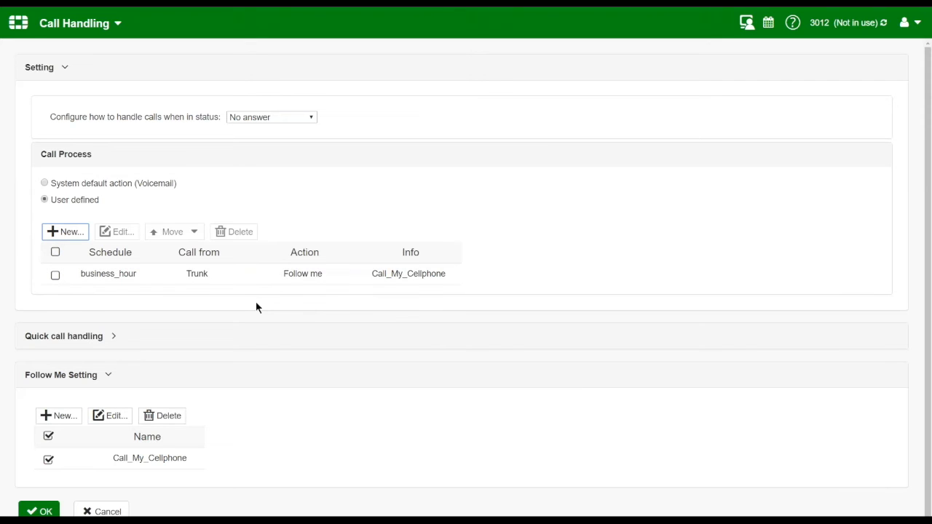
- Add a second No answer record with the business_hour schedule, calls from Trunk only, and the Go voicemail action
click(73, 232)
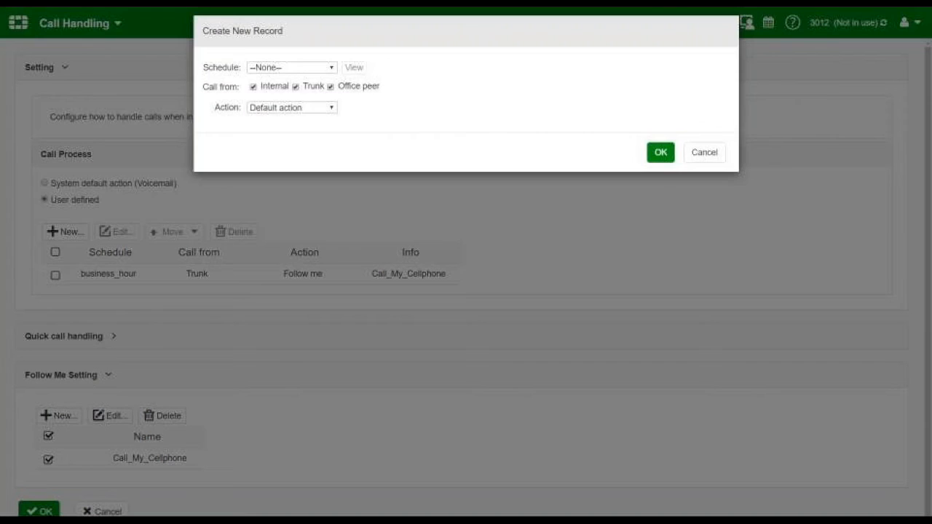
click(312, 79)
click(303, 132)
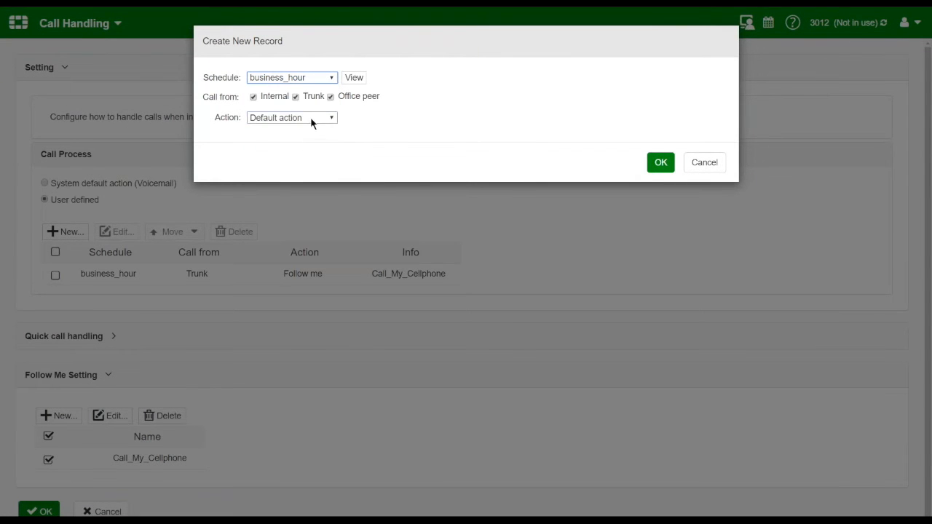
click(310, 117)
click(305, 141)
click(253, 97)
click(332, 97)
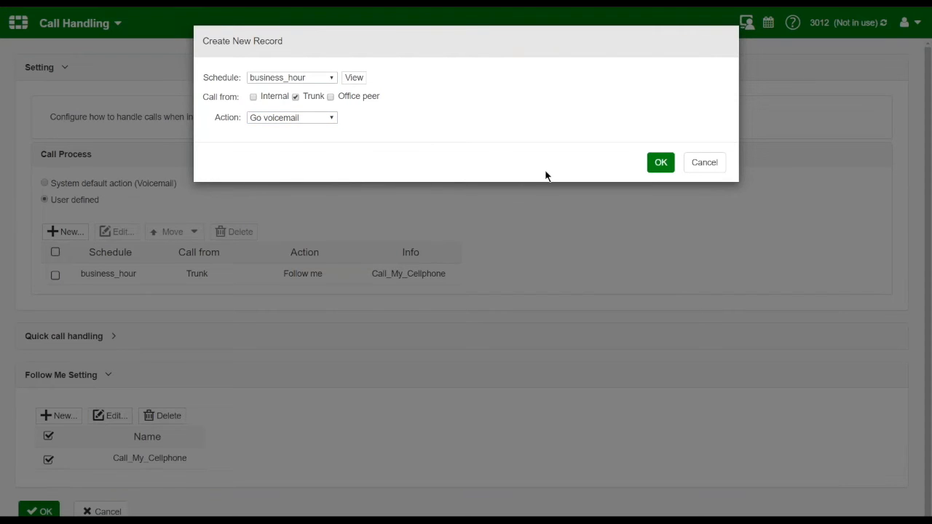
click(660, 163)
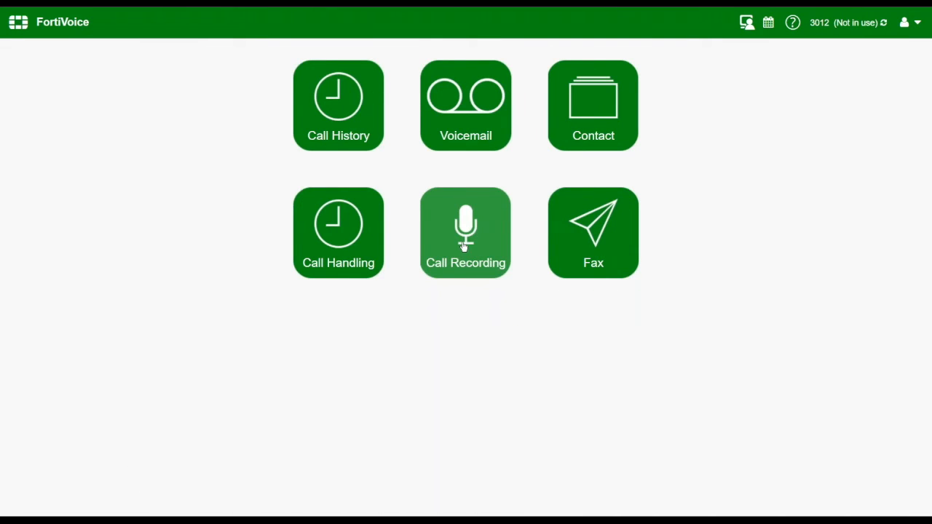
- View the Call Recording section, and view the sent faxes in the Fax section
click(464, 247)
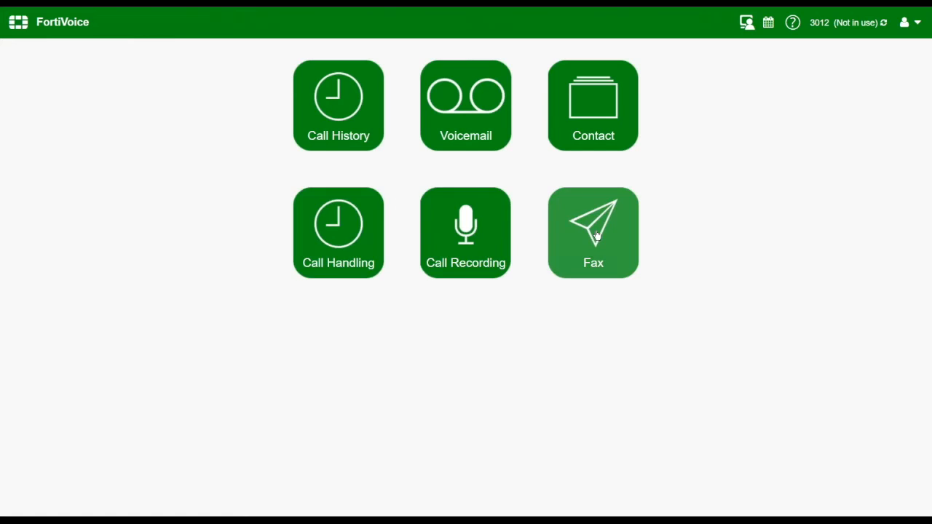
click(597, 236)
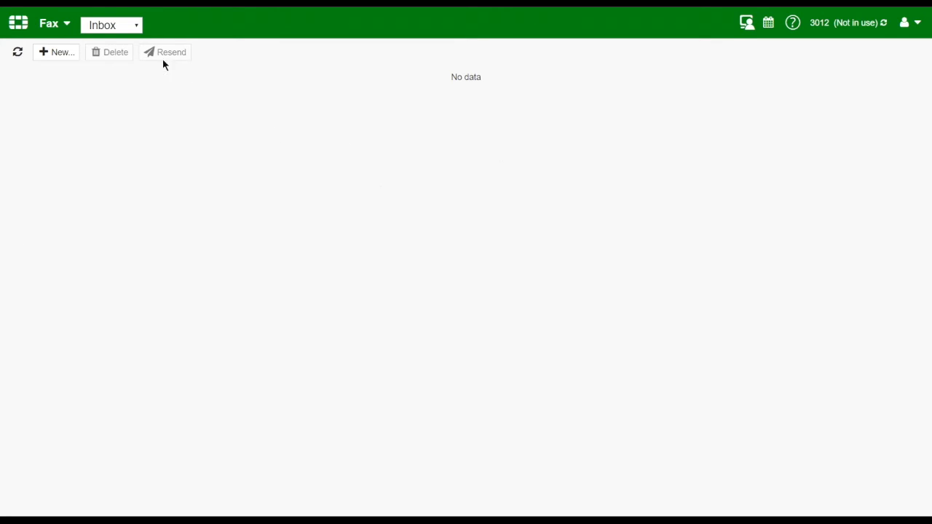
click(131, 31)
click(115, 53)
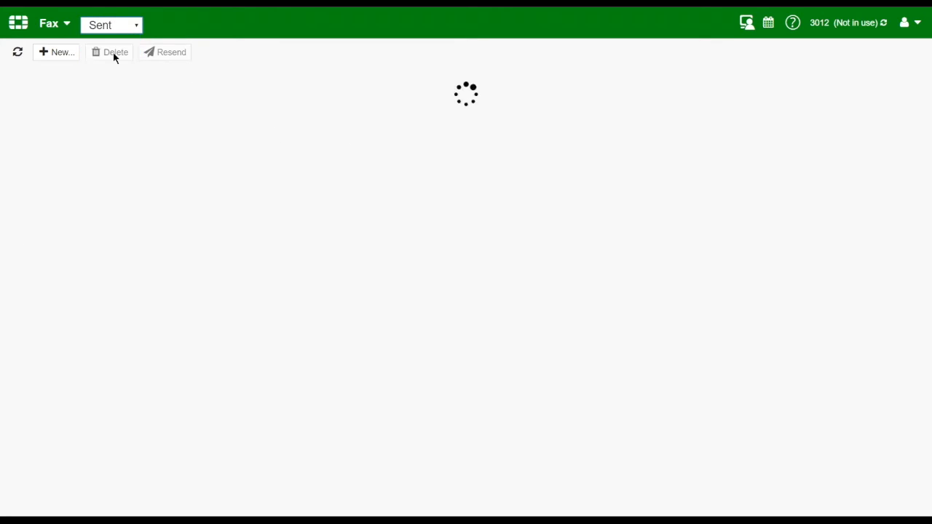
- Open a new fax form from the sent faxes, view its recipient and Advanced fields, and cancel it
click(65, 54)
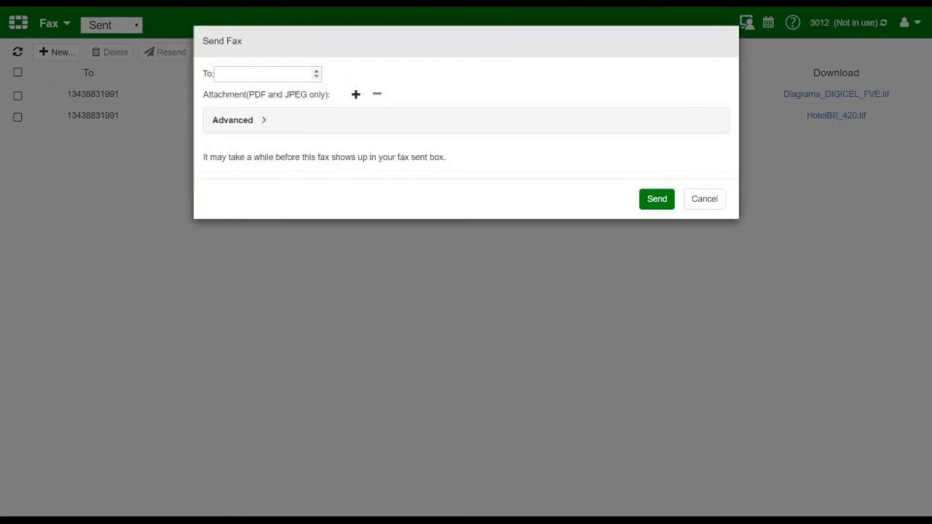
click(285, 76)
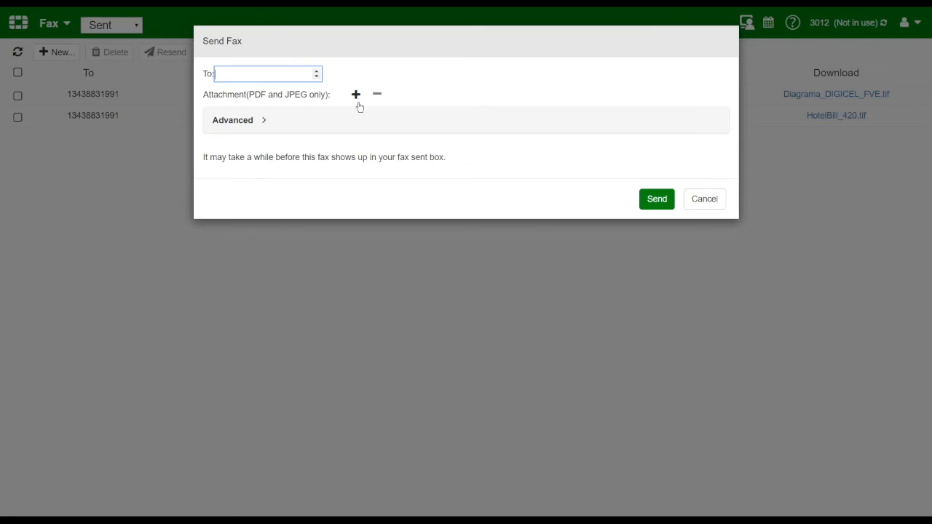
click(264, 120)
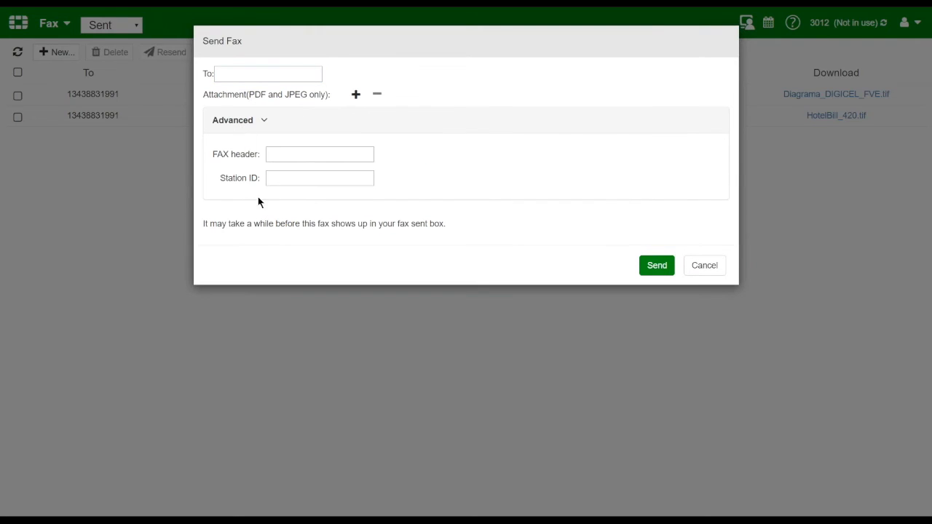
click(704, 267)
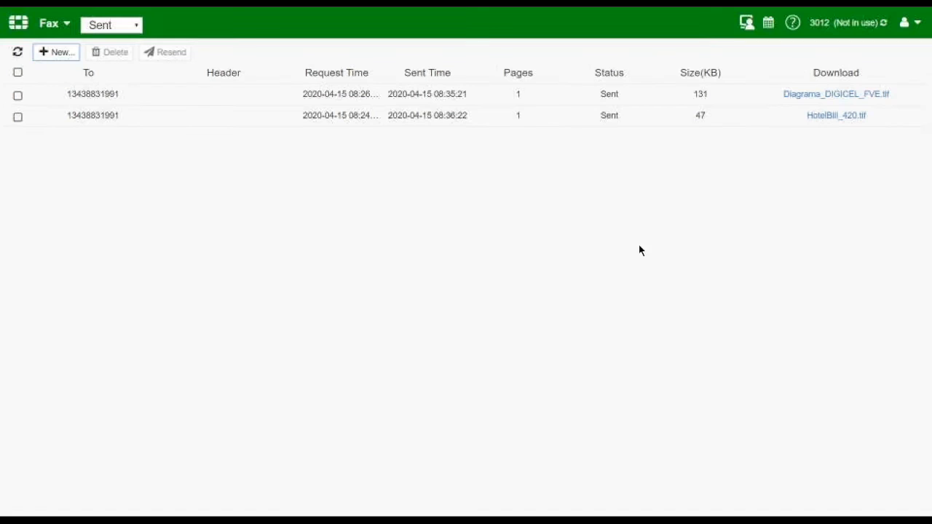
- View the fax Monitor list, look through a new fax form including its Advanced options, and close it without sending
click(137, 28)
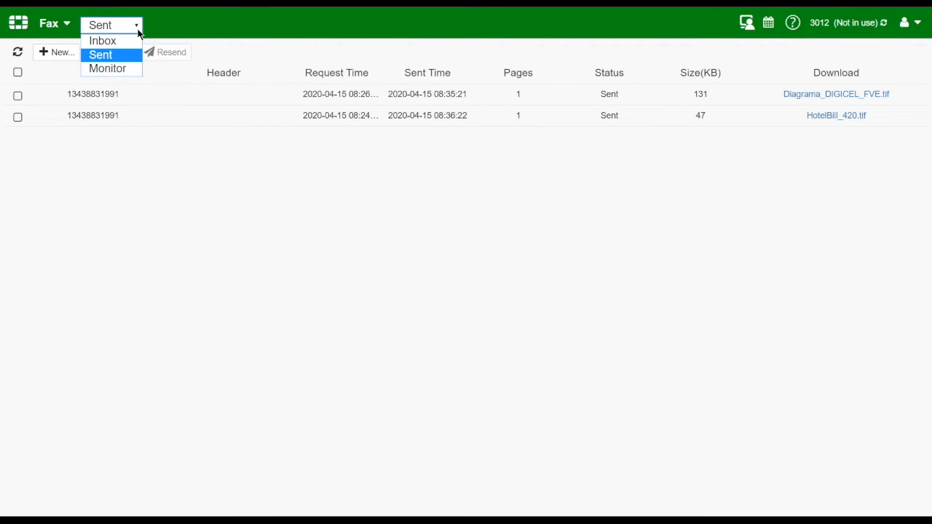
click(130, 67)
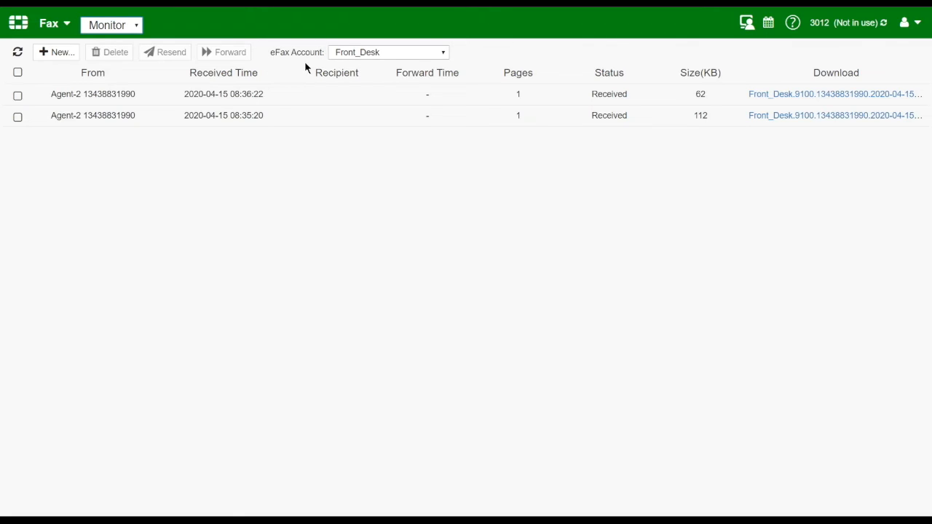
click(56, 51)
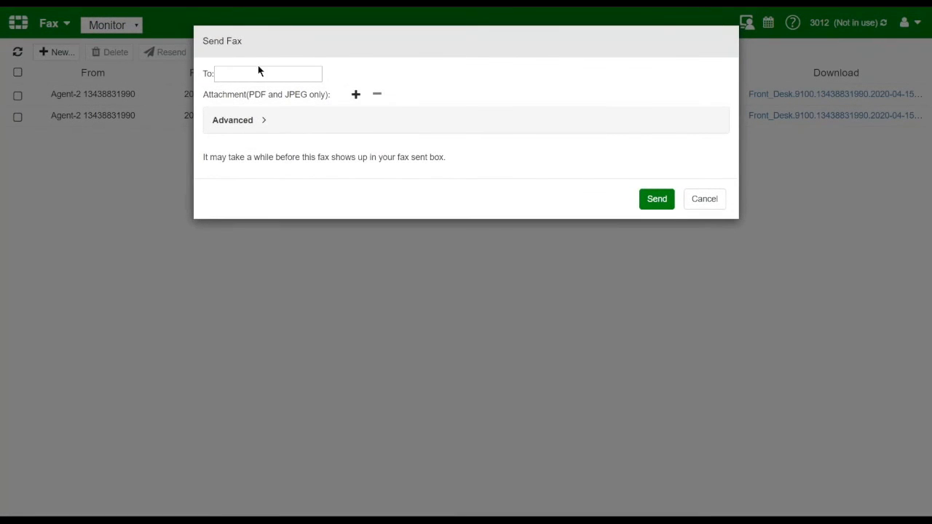
click(258, 69)
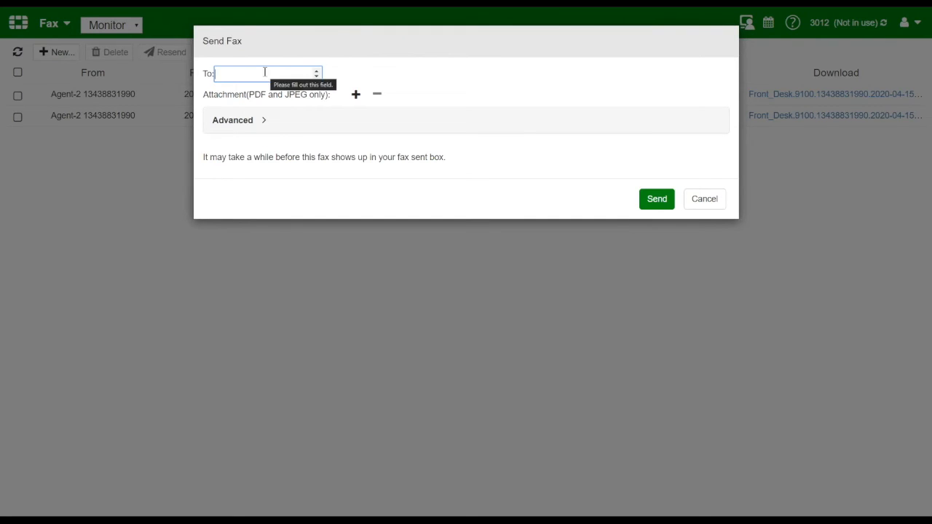
click(267, 121)
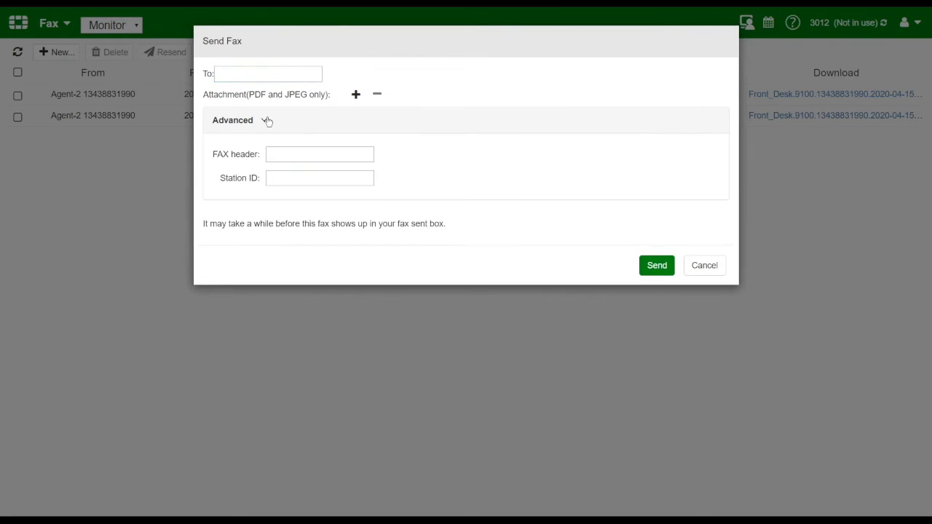
click(716, 268)
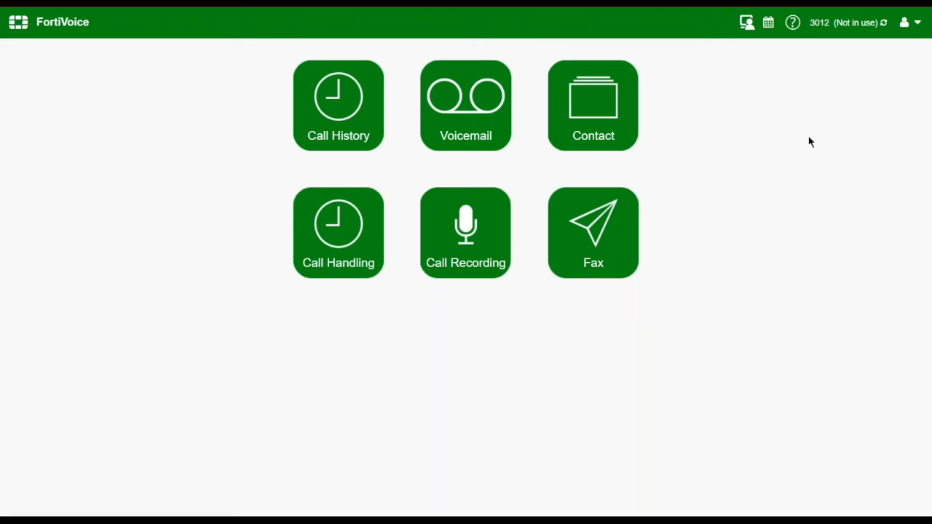
- In Programmable Keys, try the User speed dial and Call forward functions on Page 1 key 7
click(913, 26)
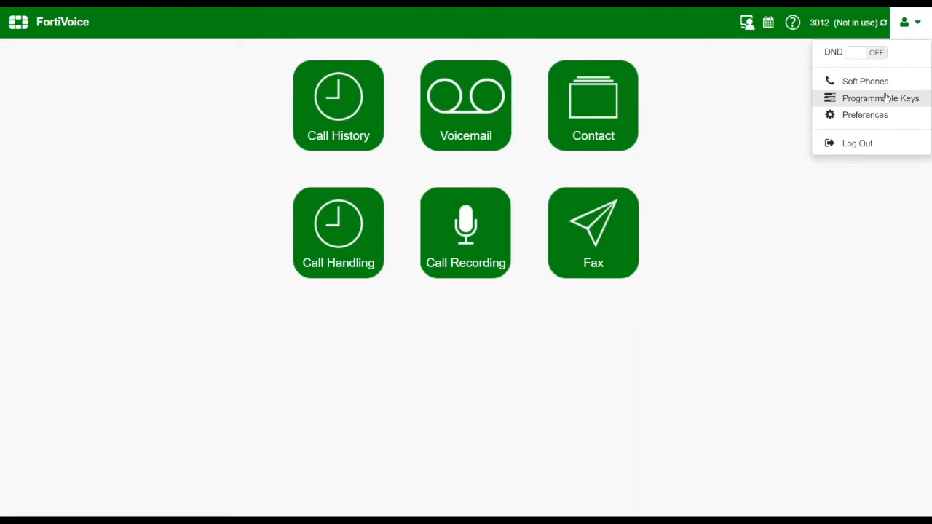
click(887, 98)
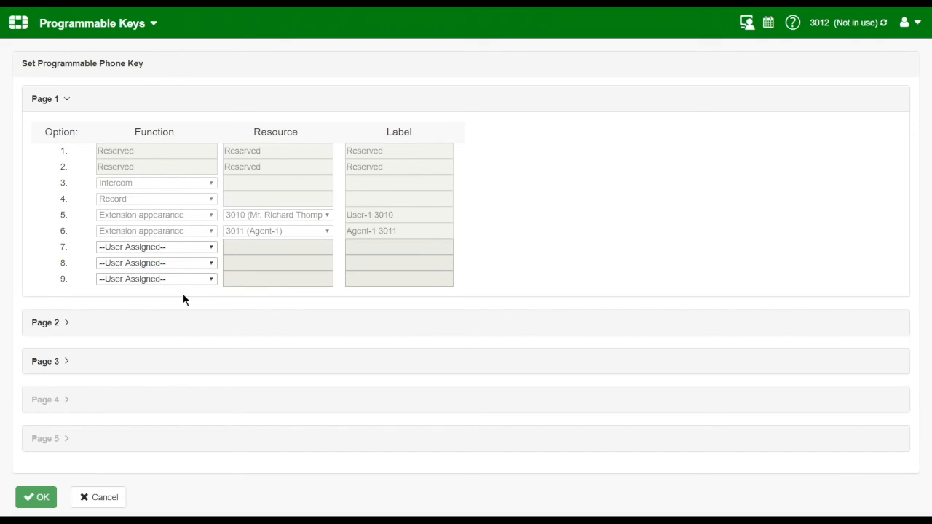
click(212, 250)
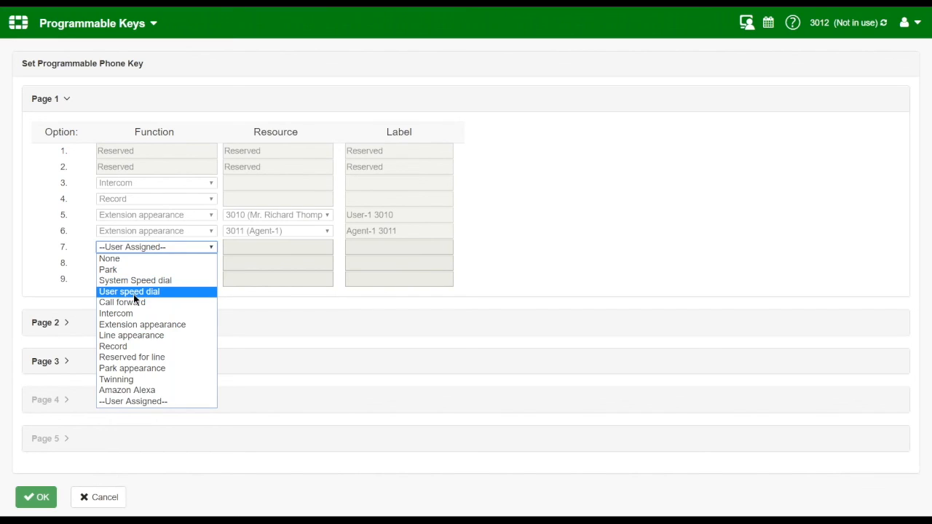
click(133, 292)
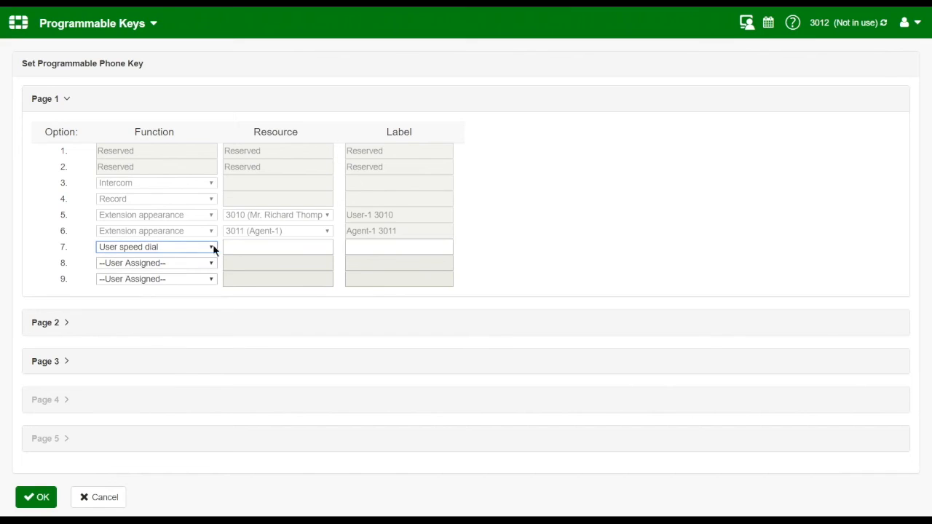
click(236, 247)
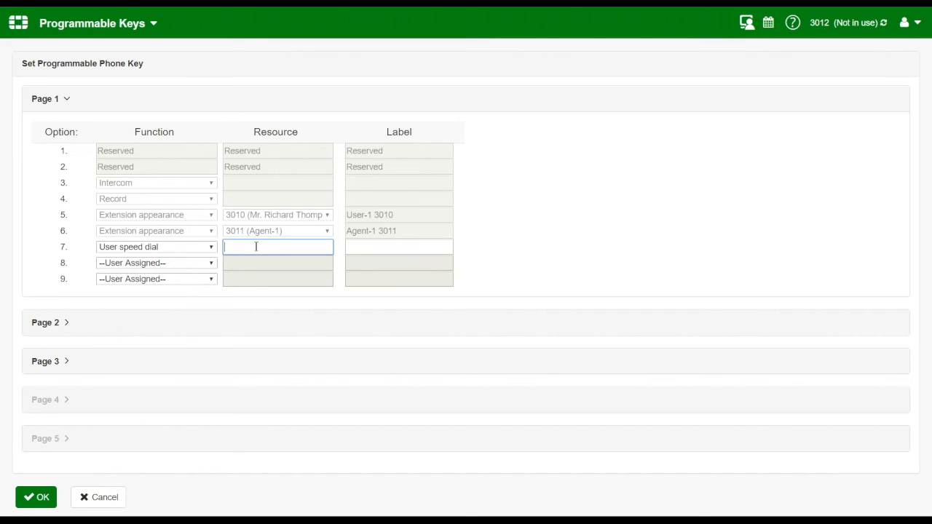
click(200, 247)
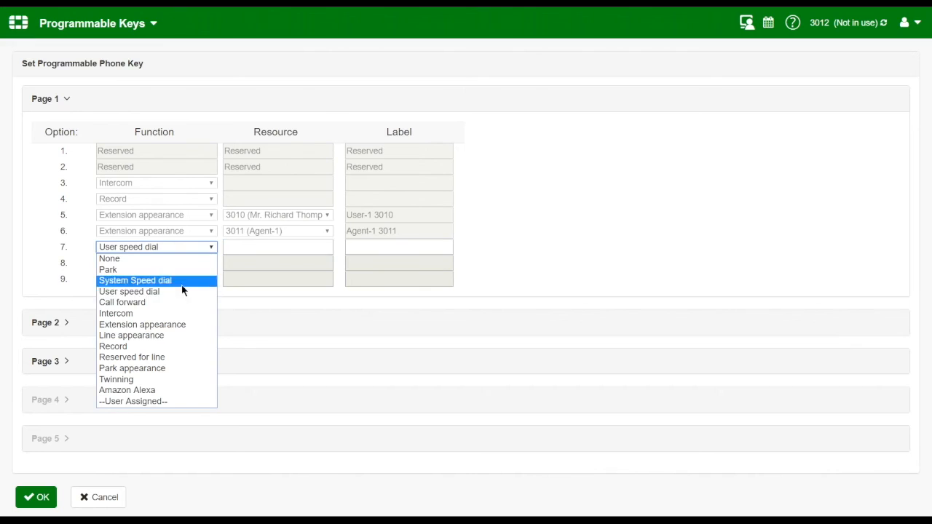
click(177, 303)
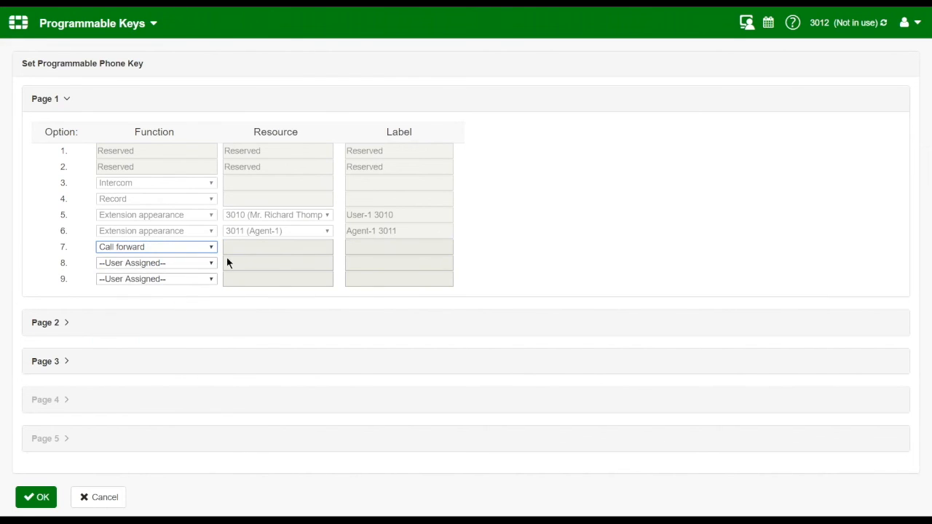
- Try the Extension appearance function on key 7 with resource 3011 (Agent-1), and shorten its label to 3011
click(209, 249)
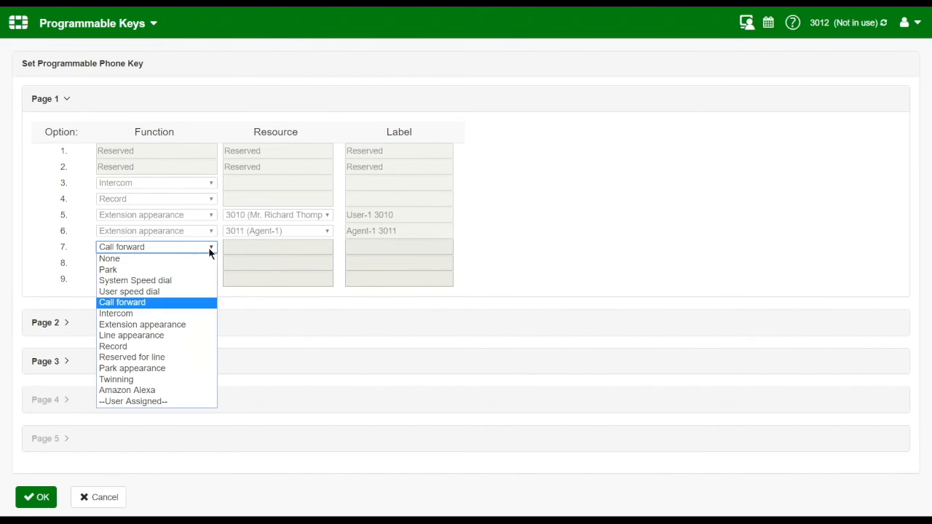
click(180, 324)
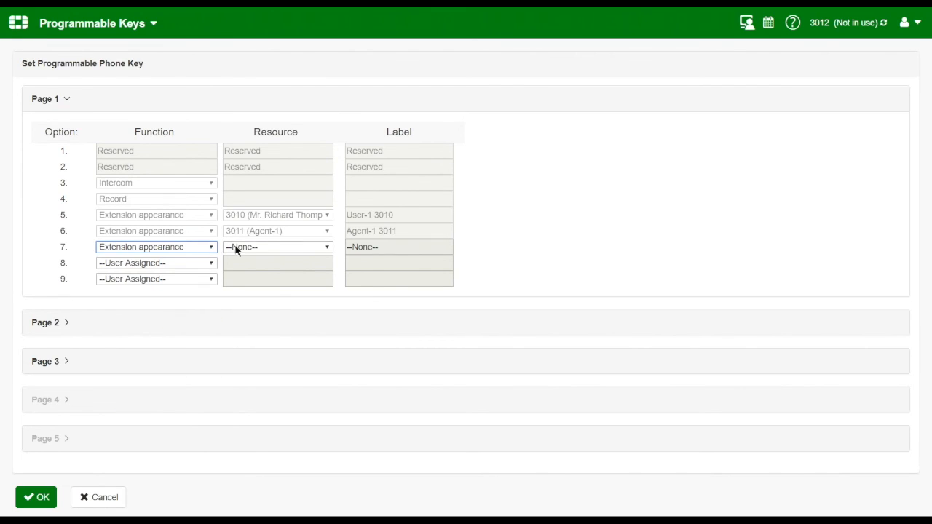
click(303, 246)
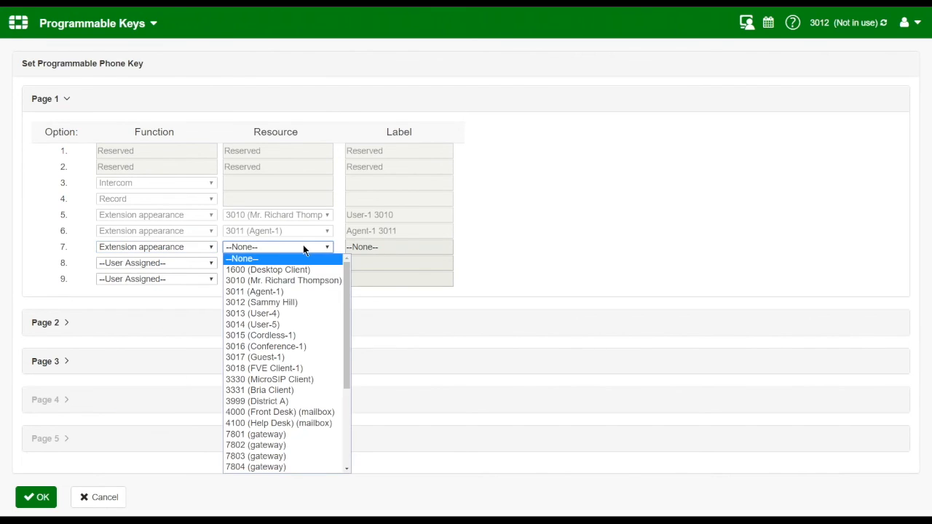
click(274, 292)
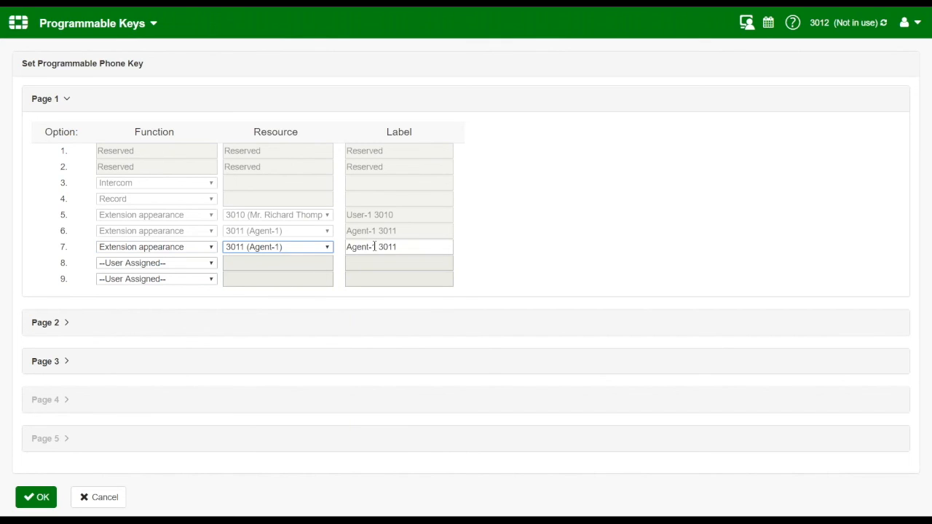
drag(377, 248, 326, 253)
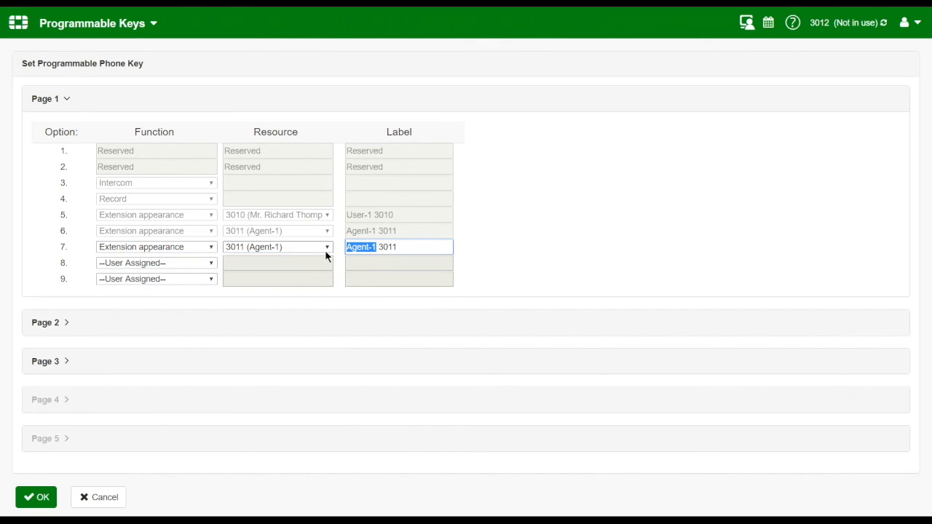
key(BackSpace)
- Try the Line appearance function on key 7 with fxo1 as its resource
click(211, 248)
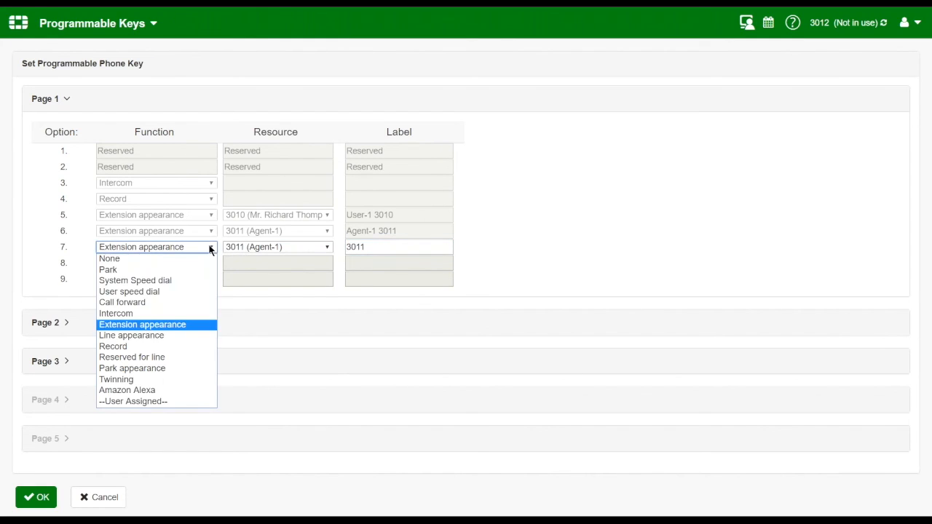
click(172, 338)
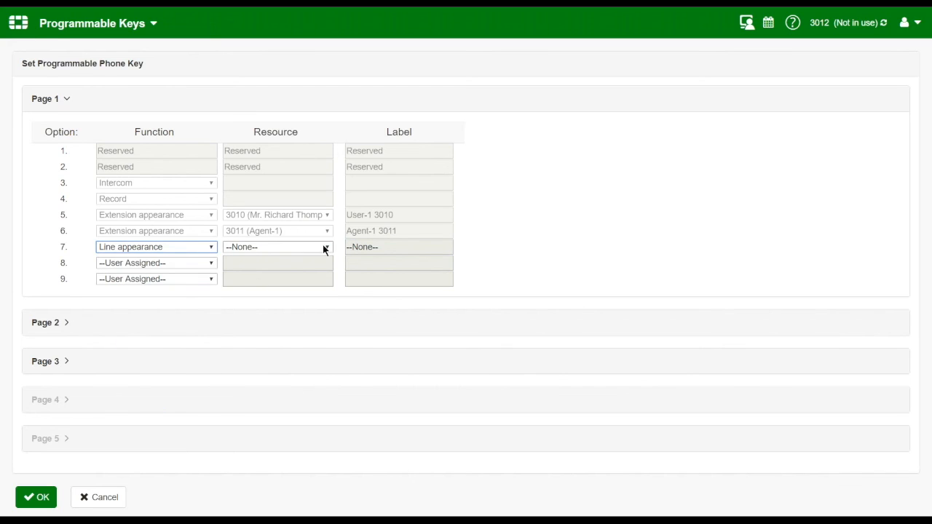
click(323, 247)
click(307, 271)
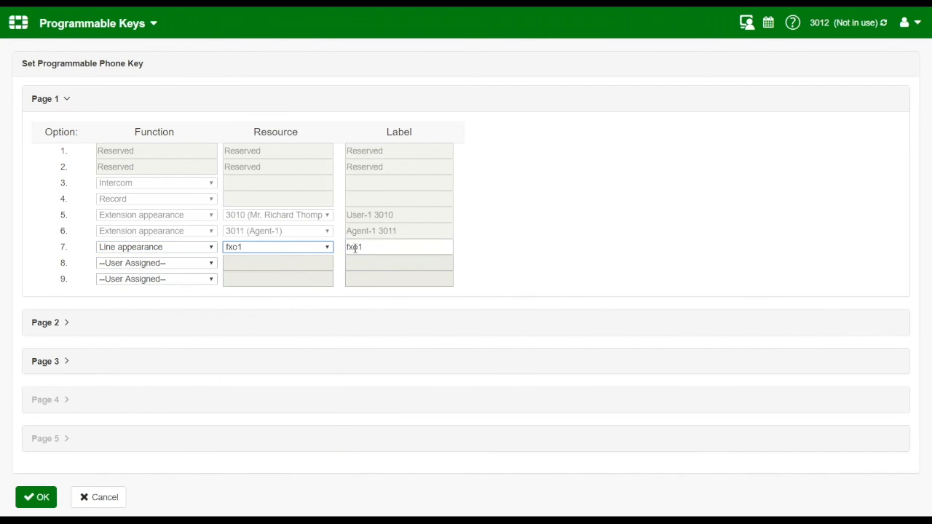
- Try the Record and Twinning functions on key 7, and discard the programmable key changes
click(209, 246)
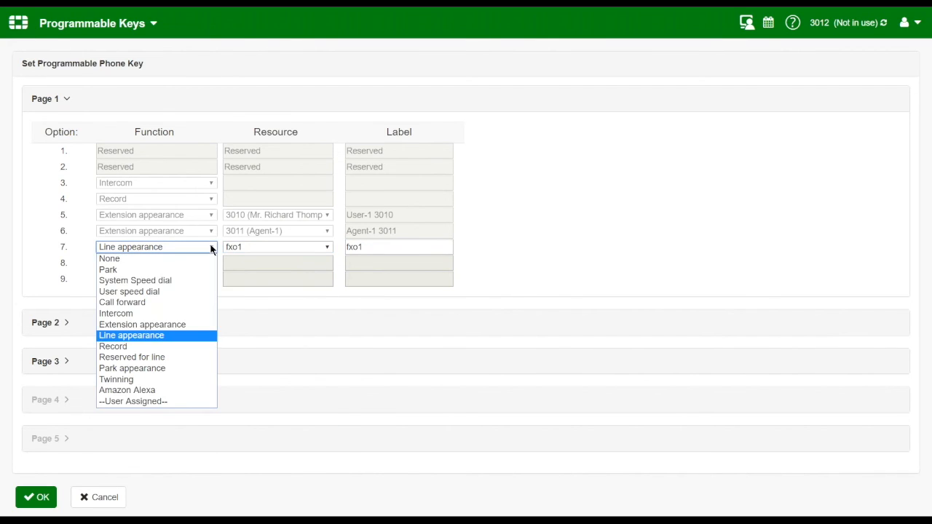
click(169, 347)
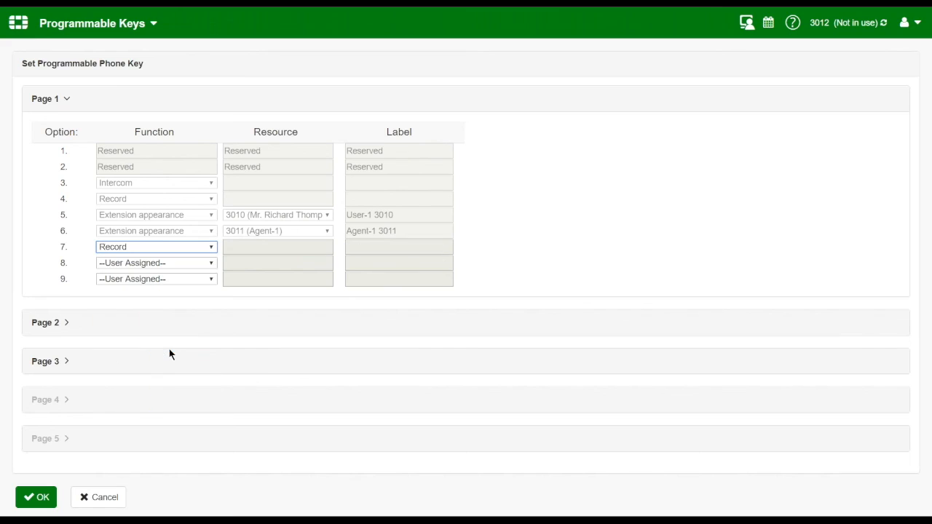
click(211, 248)
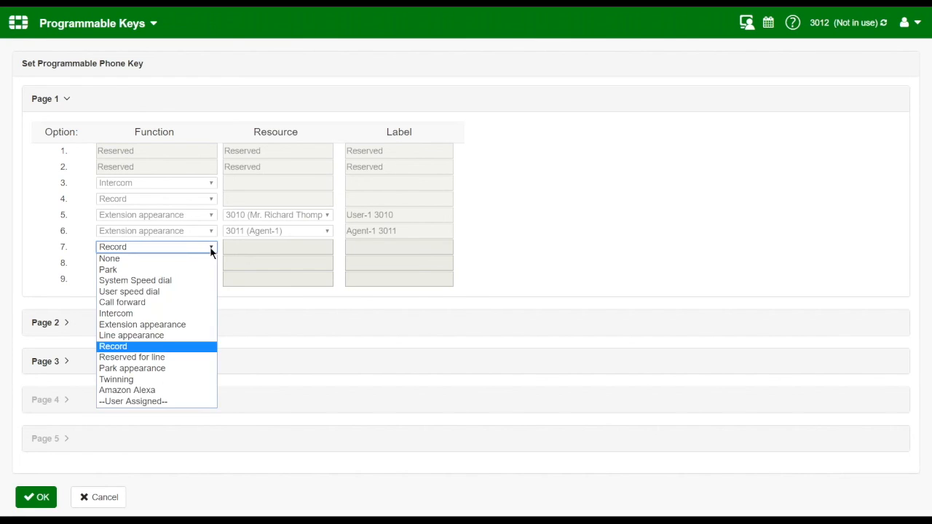
click(171, 378)
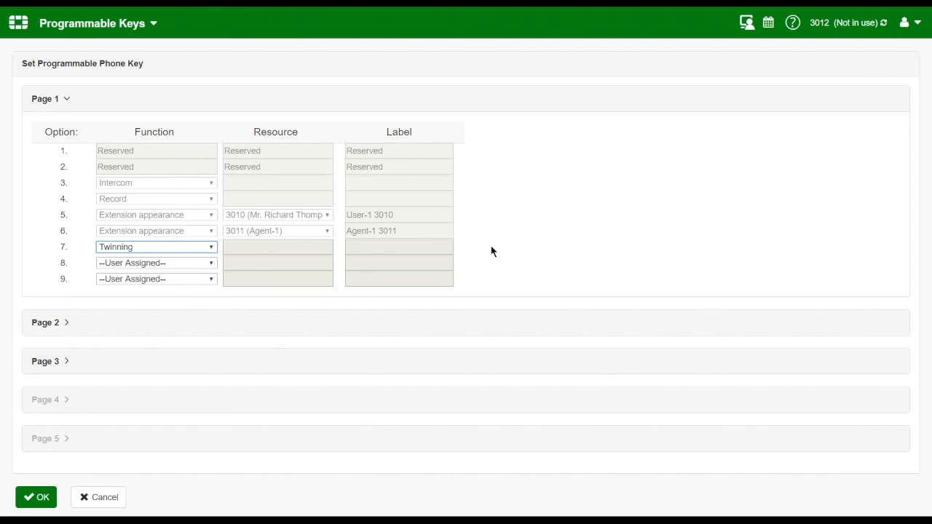
click(119, 501)
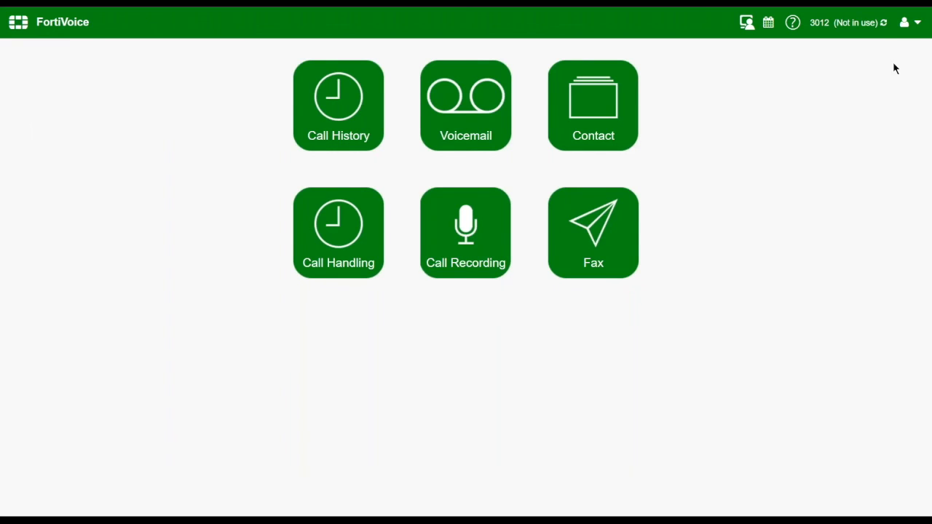
- Open the user Preferences and expand the Twinning Setting section
click(919, 23)
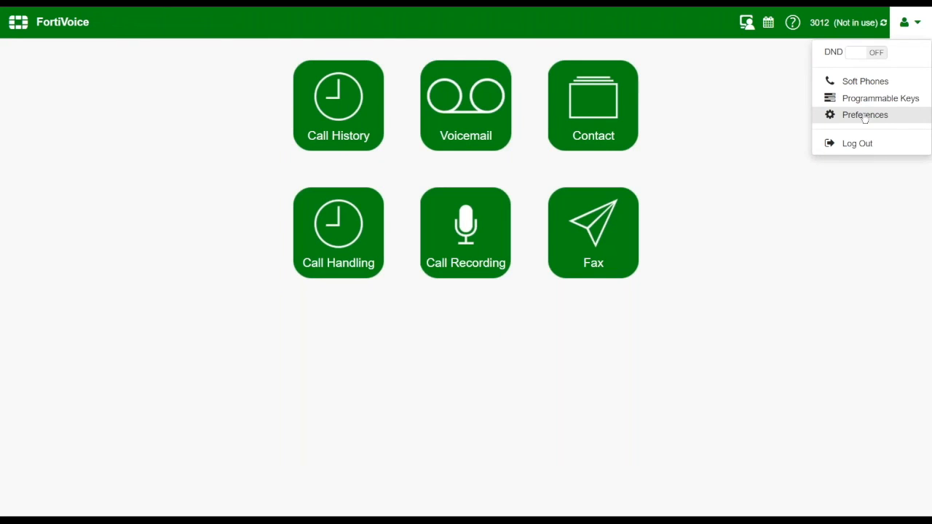
click(864, 116)
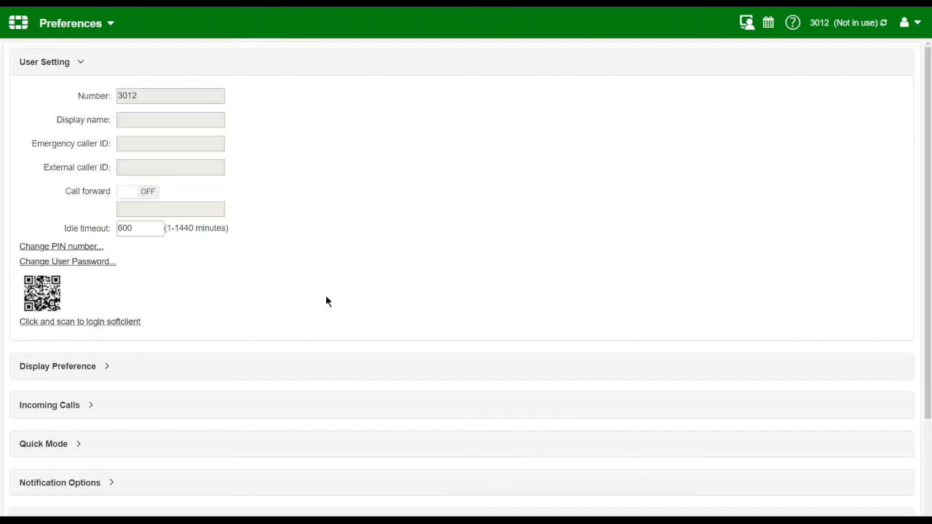
drag(915, 180, 926, 260)
scroll(926, 260, down, 2)
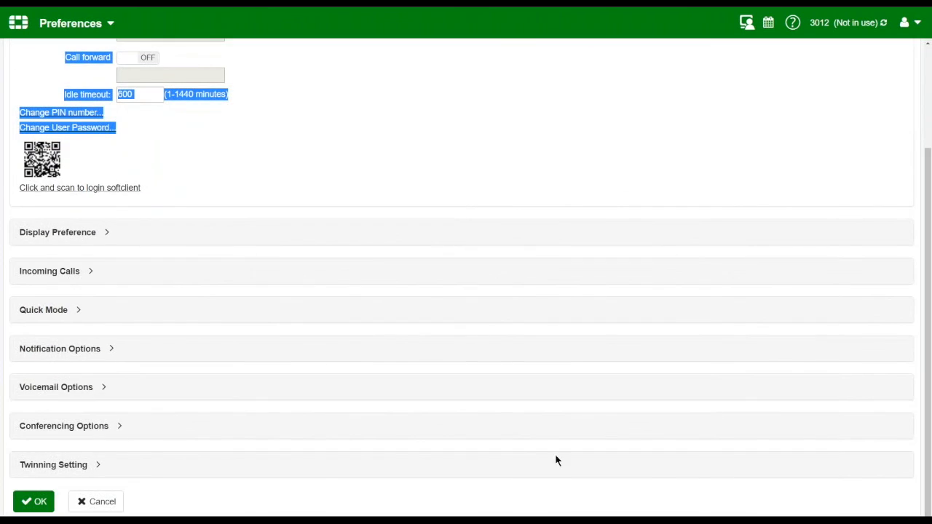
click(276, 468)
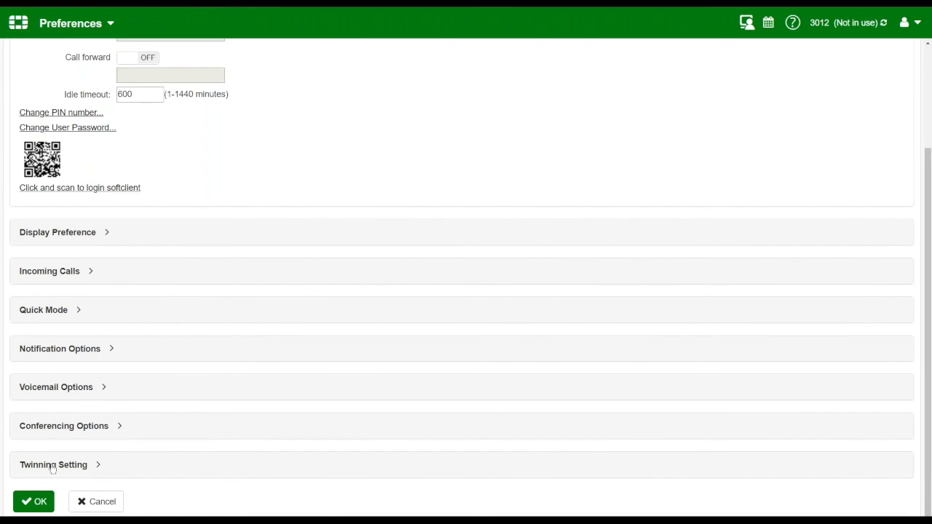
click(93, 466)
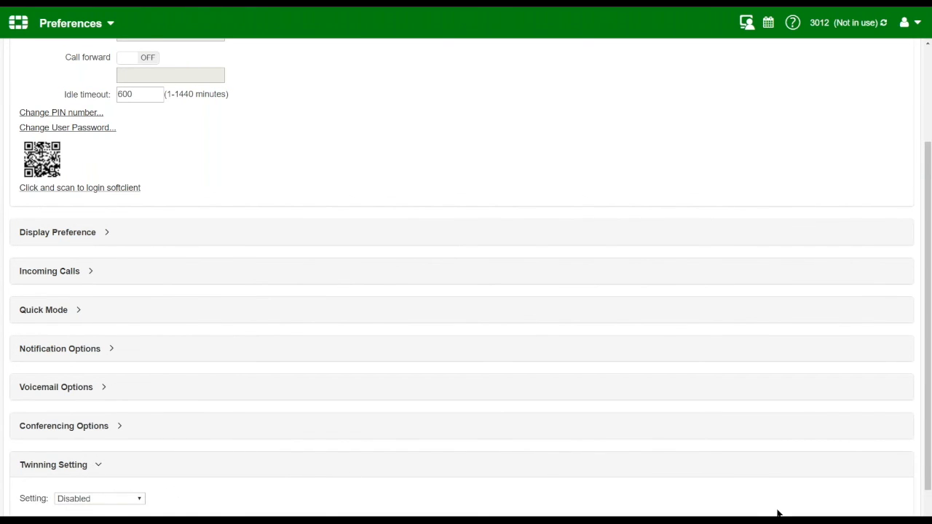
- Try the Simple twinning setting with its operation status left Activated, and return to the portal home page without saving
scroll(926, 462, down, 1)
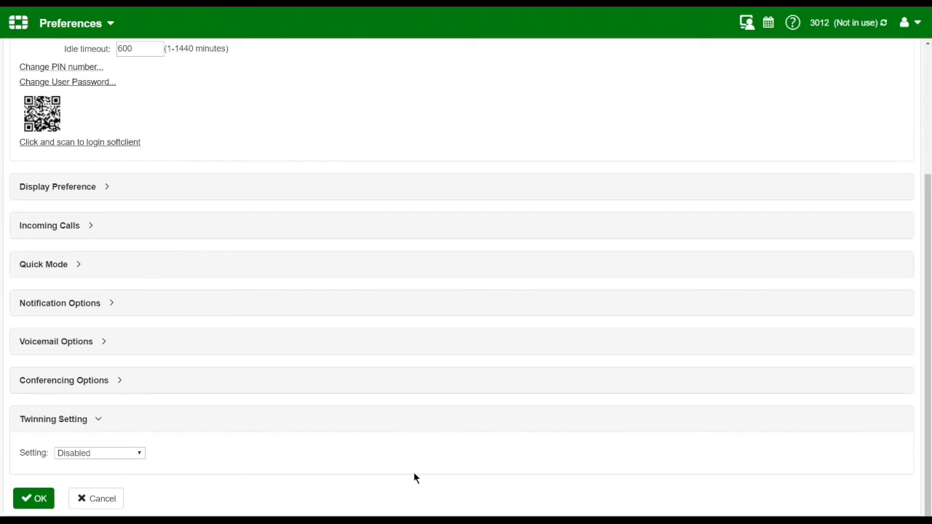
click(139, 453)
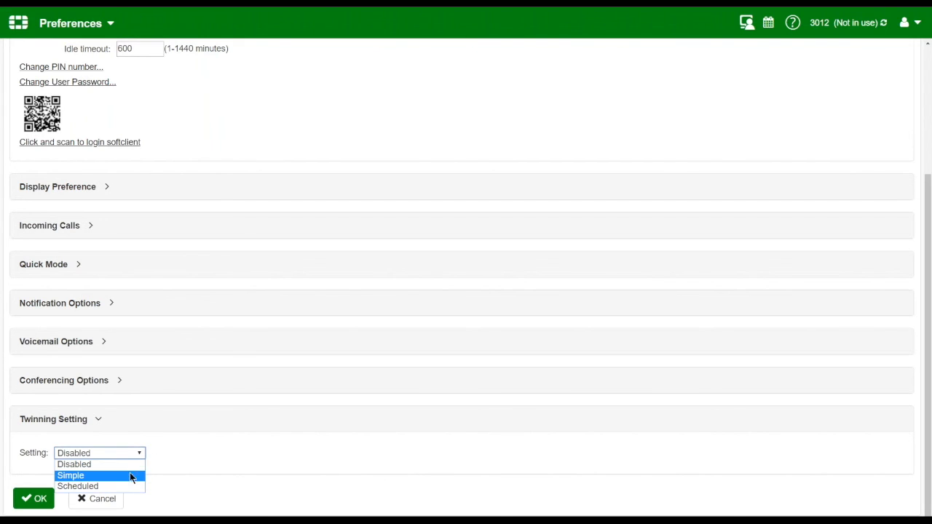
click(131, 475)
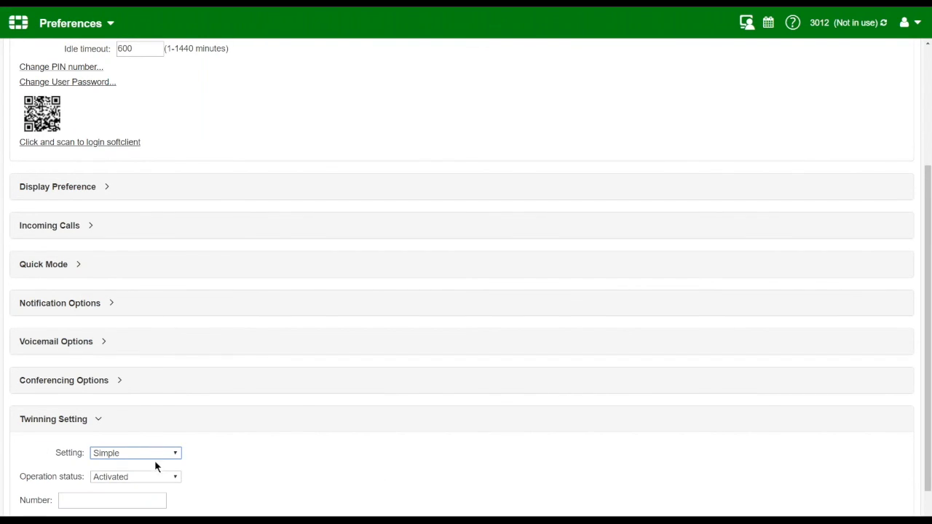
click(120, 477)
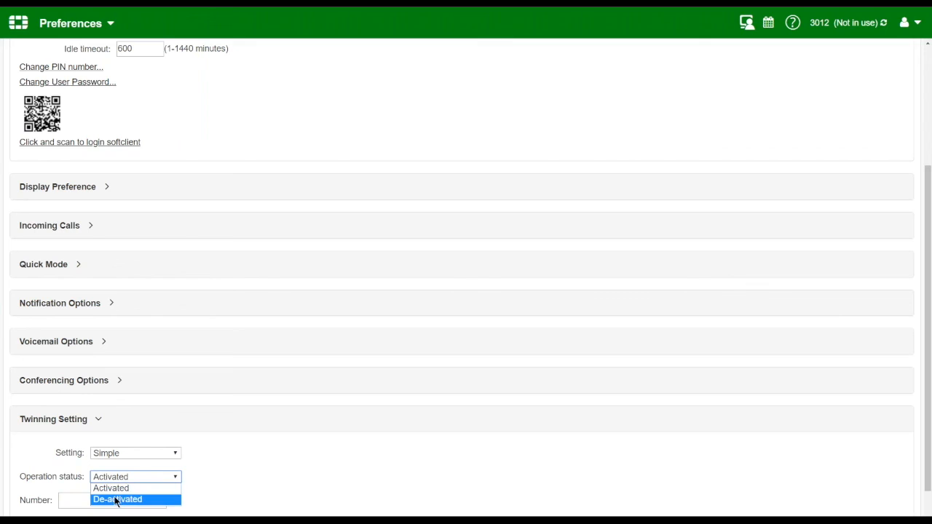
click(70, 498)
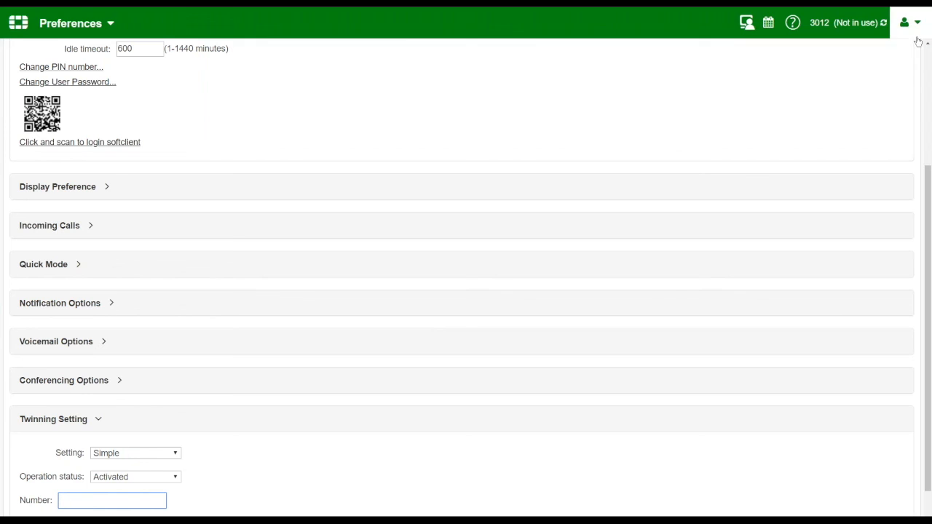
click(28, 27)
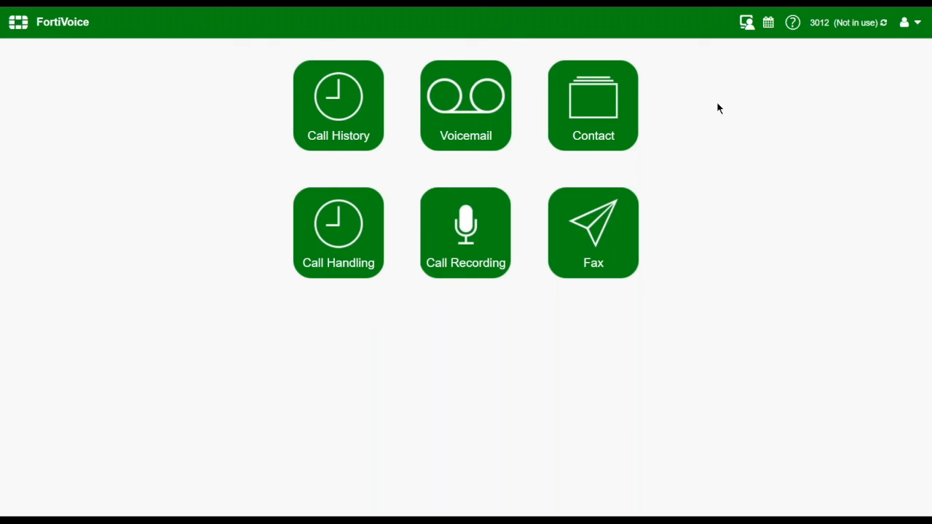
- Open the online help for using the FortiVoice user web portal, and switch back to the User portal page
click(793, 24)
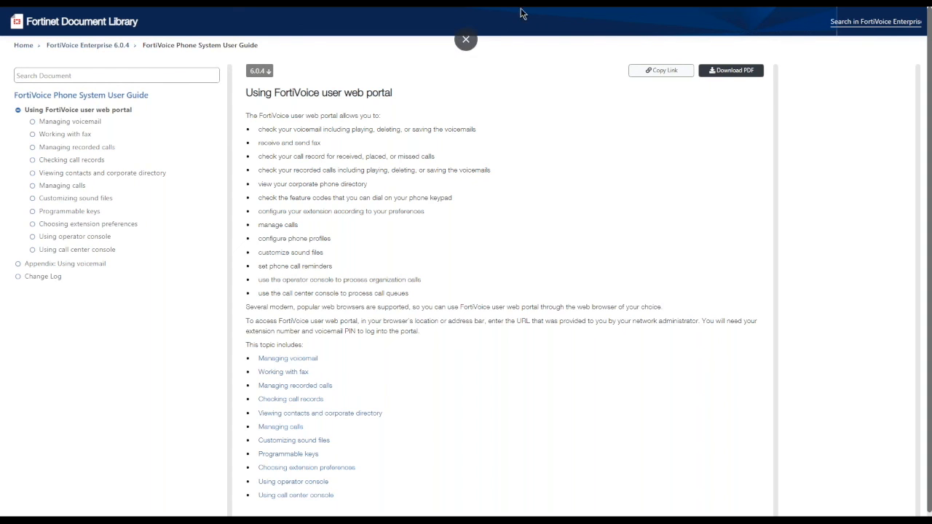
click(466, 41)
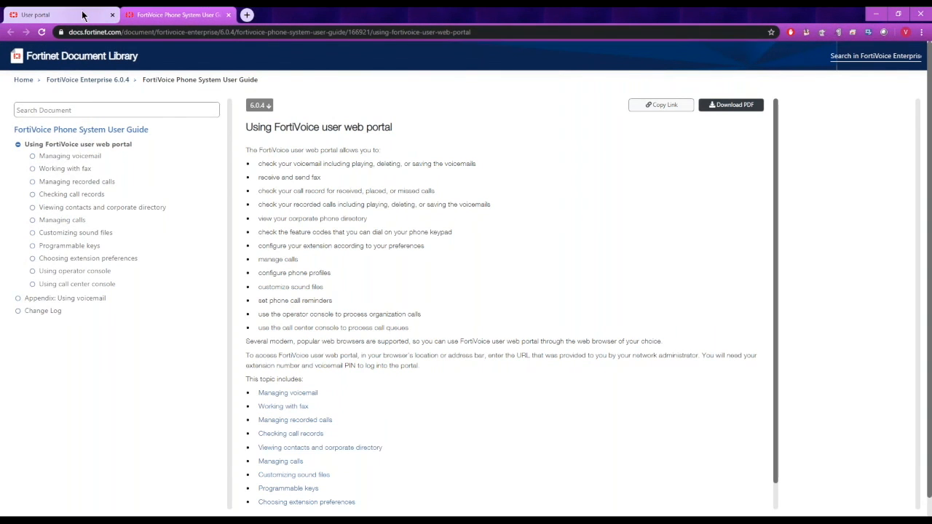
click(58, 15)
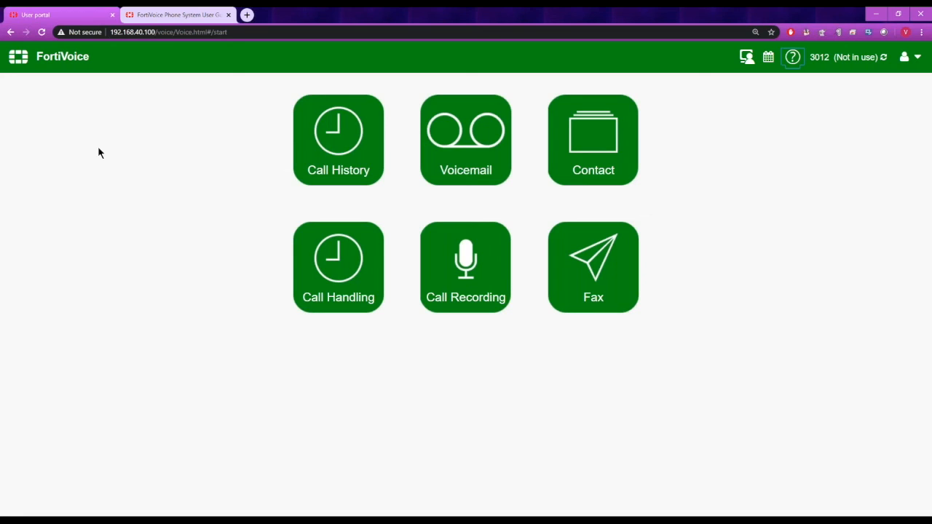